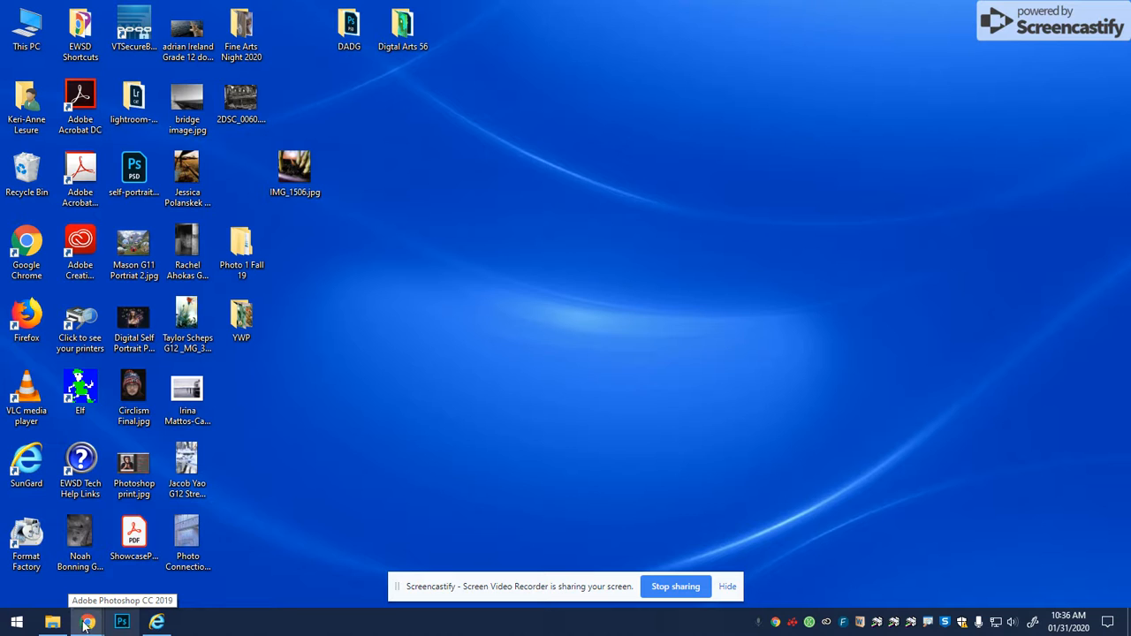
- Launch Photoshop CC 2019, open the recent practice PSD with the music notes, and deselect its layers
click(16, 627)
scroll(117, 417, down, 8)
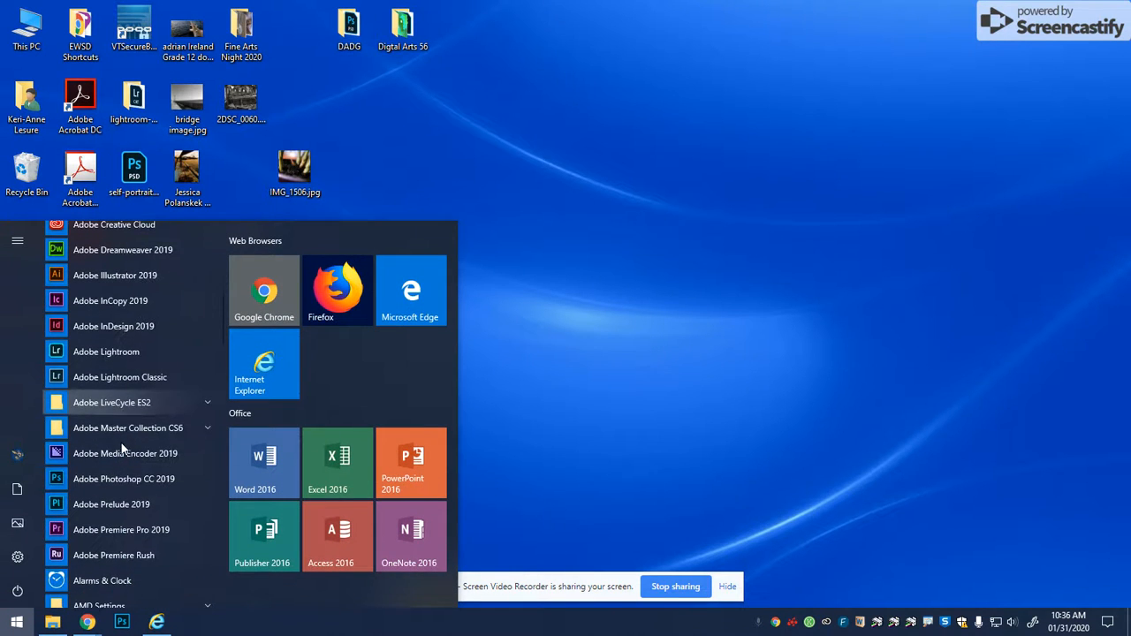
click(161, 482)
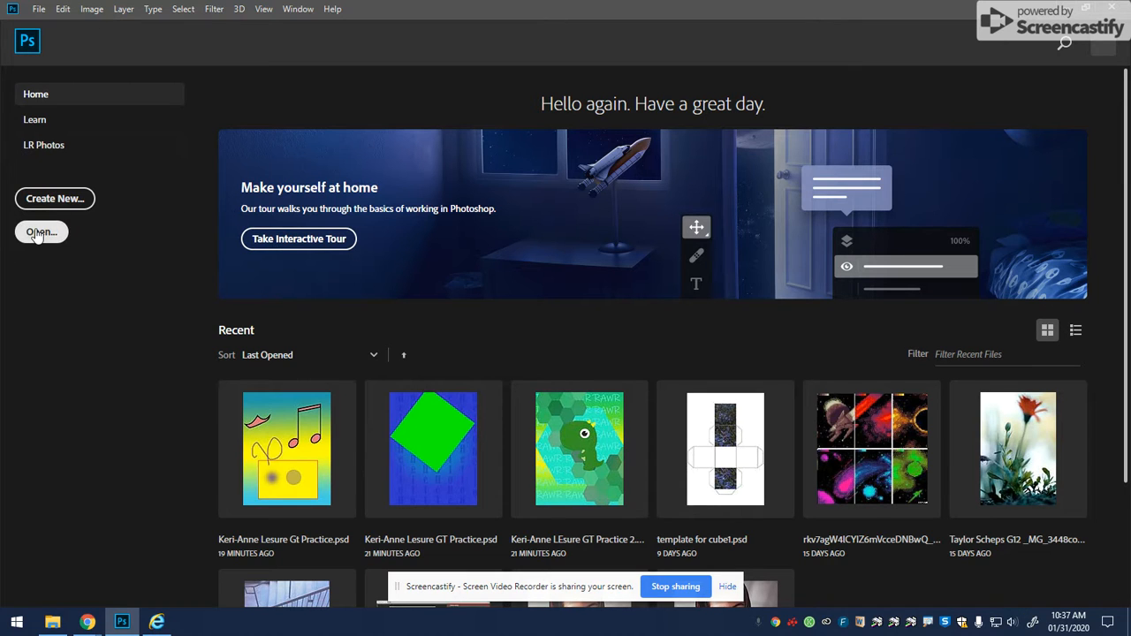
click(292, 444)
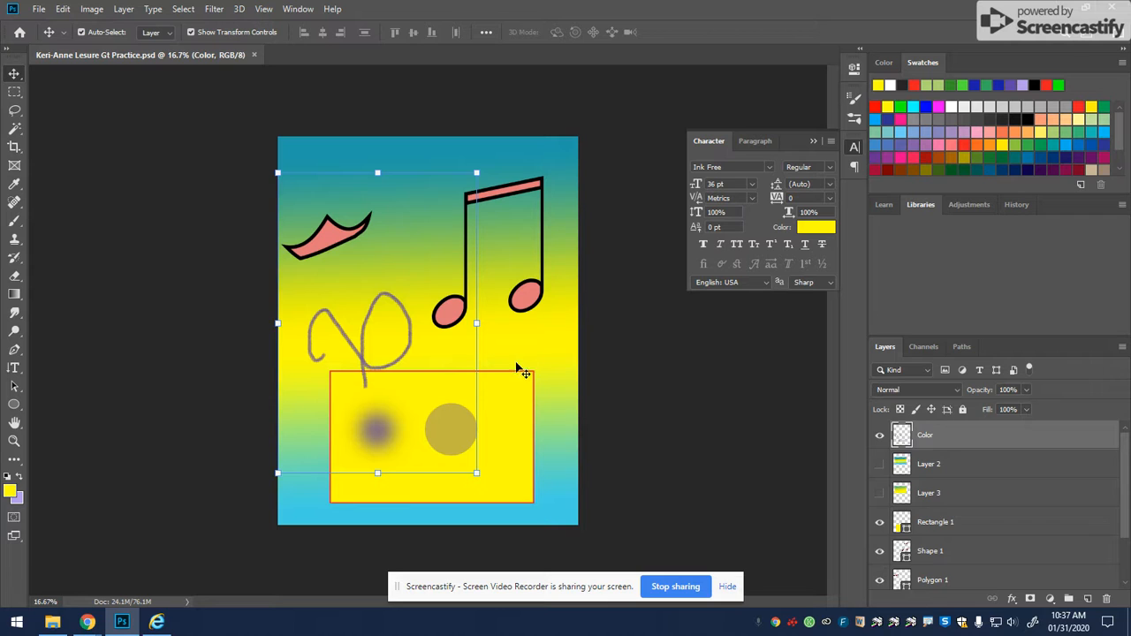
click(547, 359)
click(669, 382)
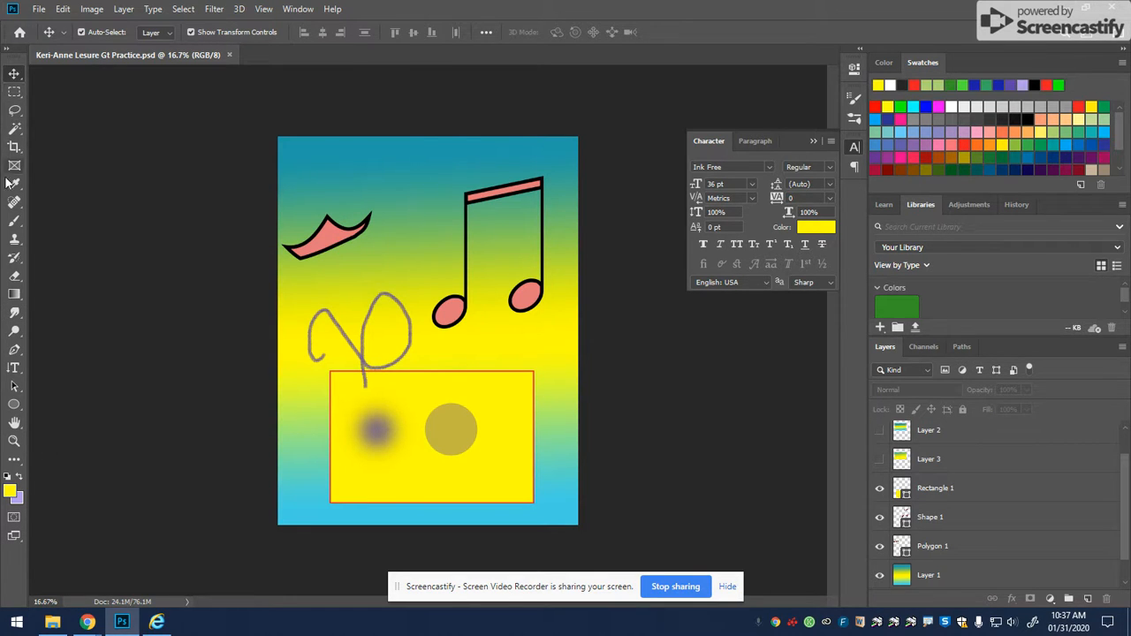
- Examine the Brush, Gradient, Ellipse and type tools, the application's menus, and the layer list
click(14, 224)
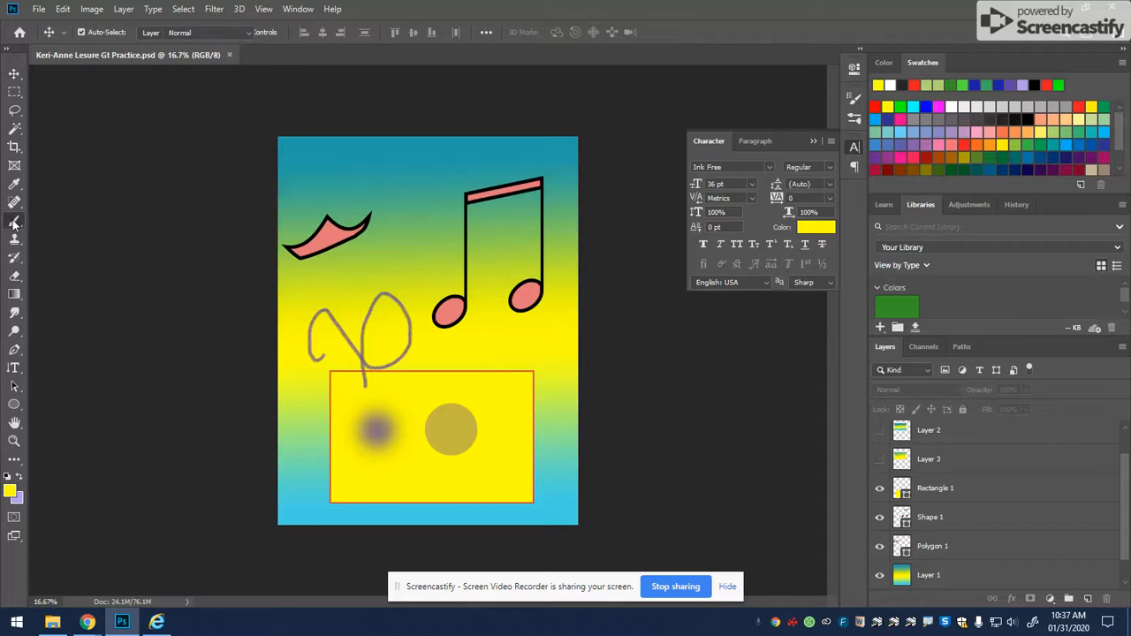
click(17, 299)
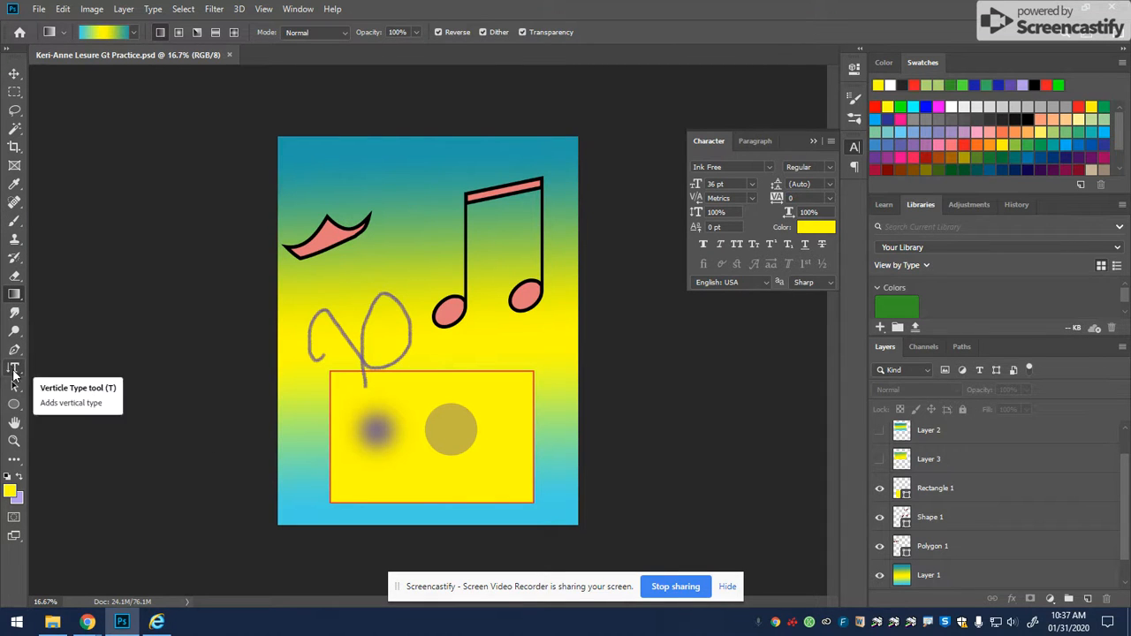
click(14, 405)
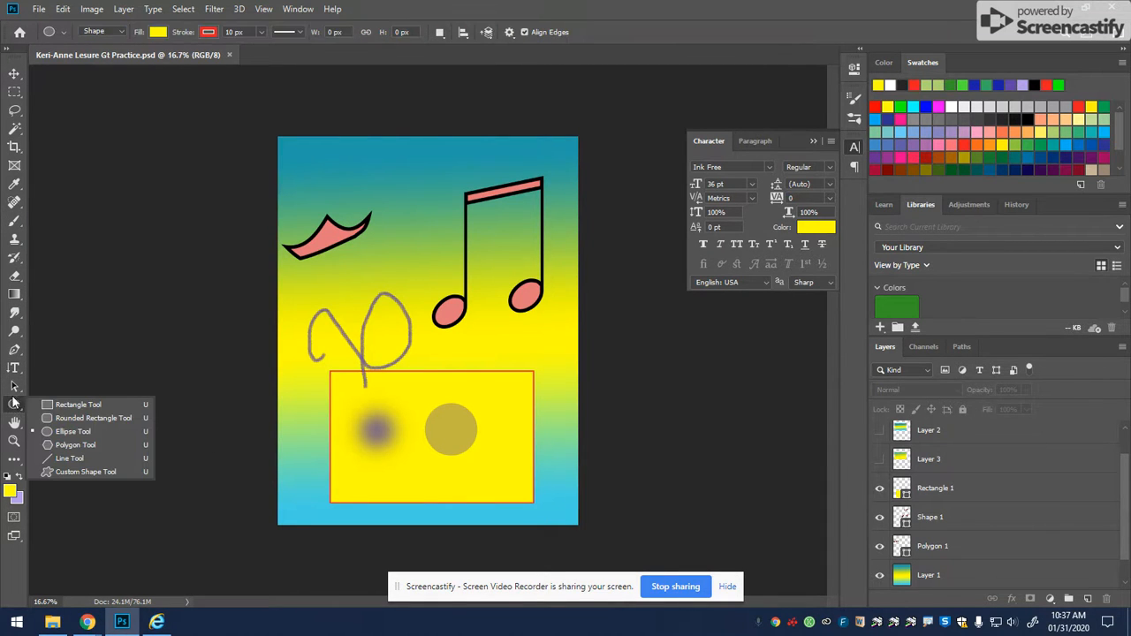
click(14, 368)
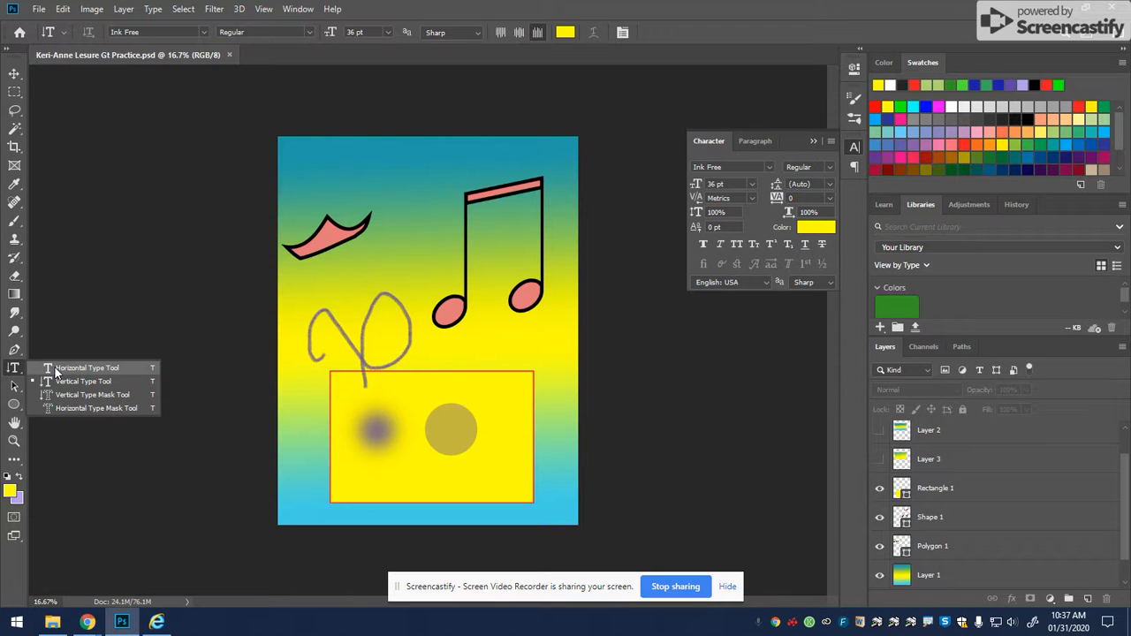
click(55, 370)
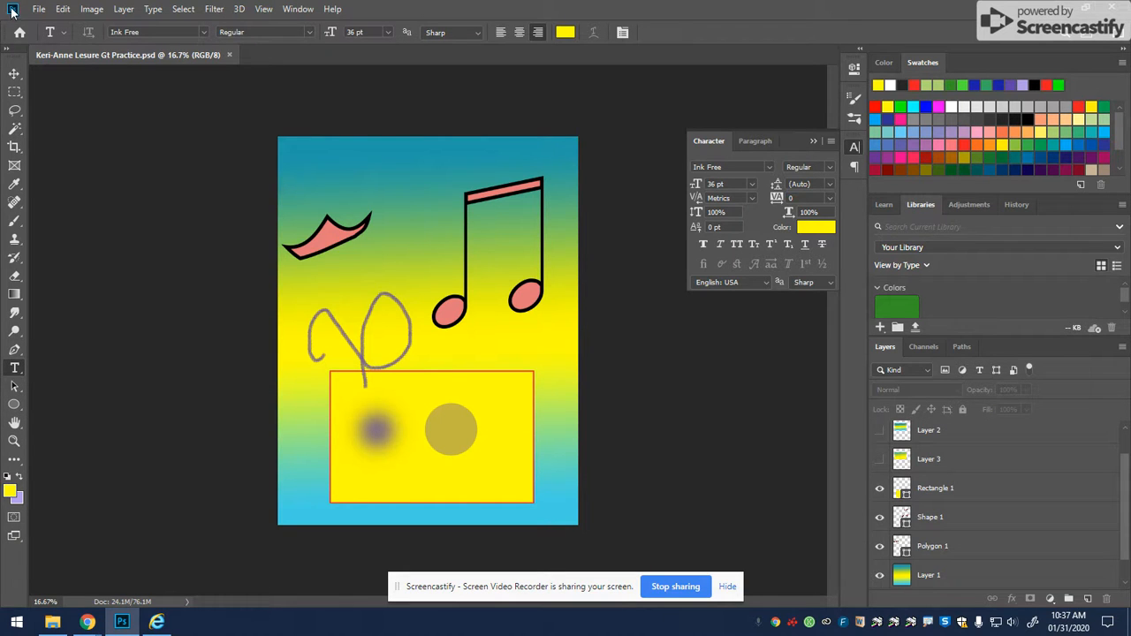
click(63, 10)
click(333, 8)
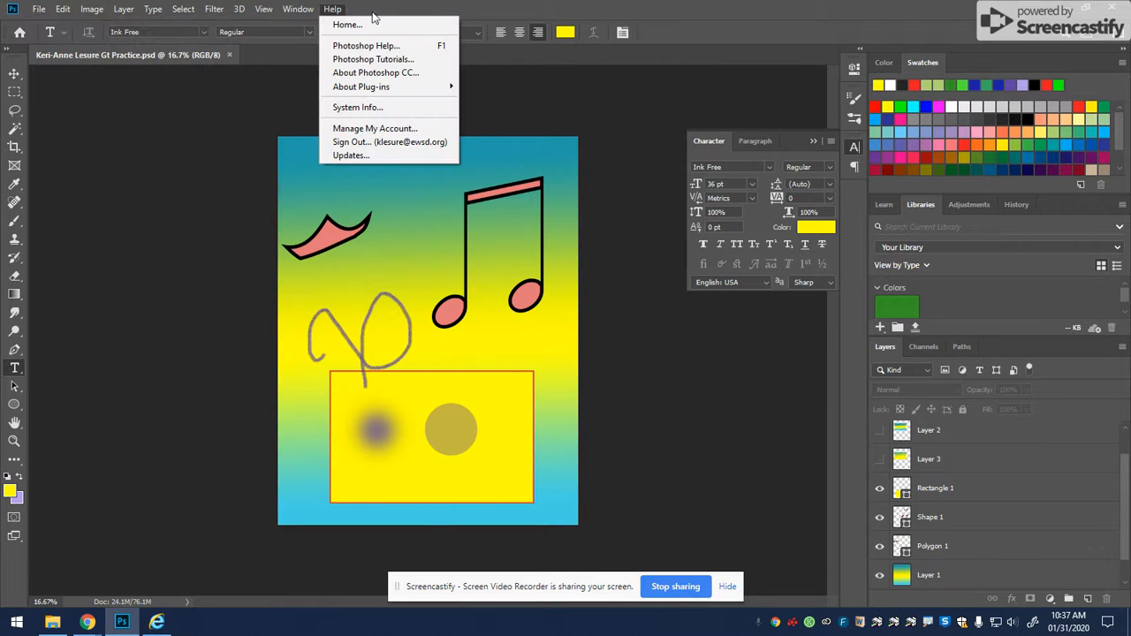
click(186, 137)
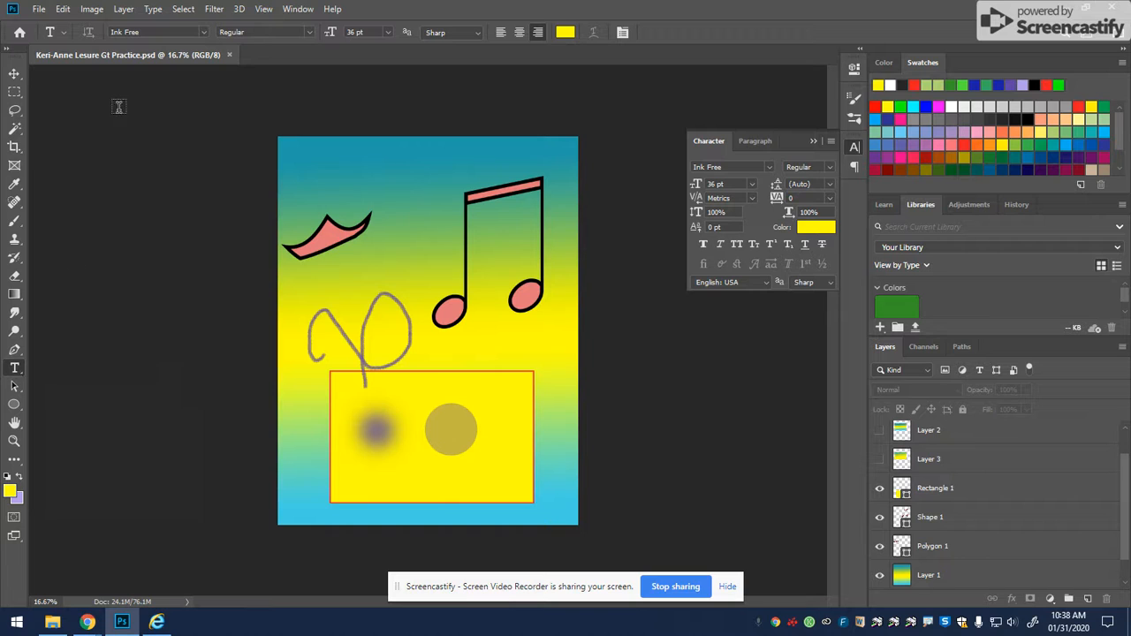
click(13, 224)
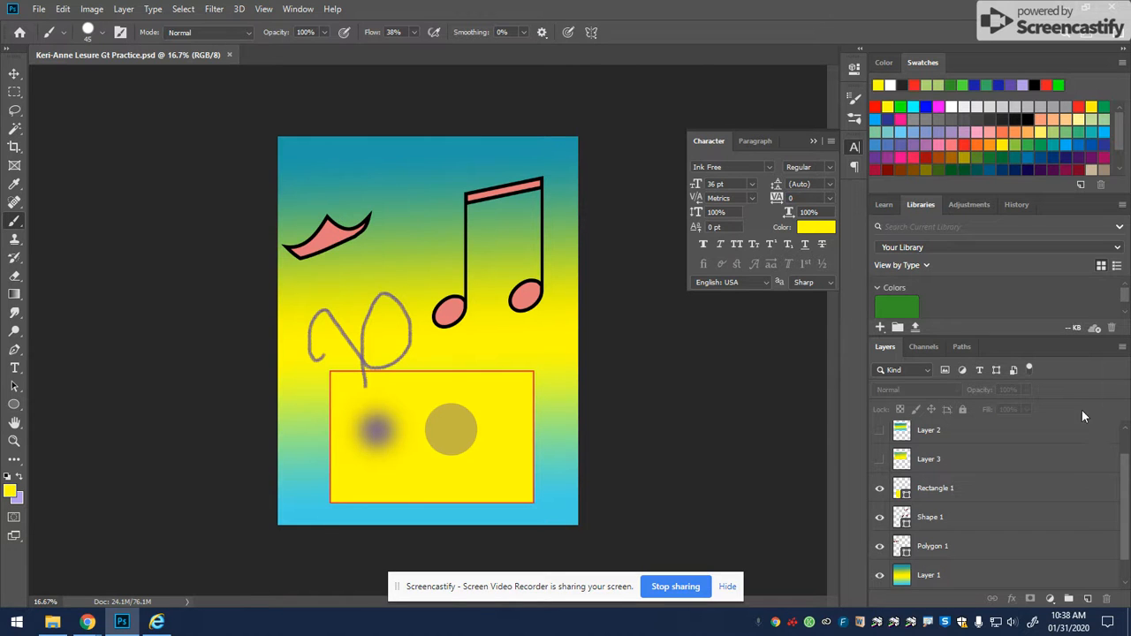
click(888, 347)
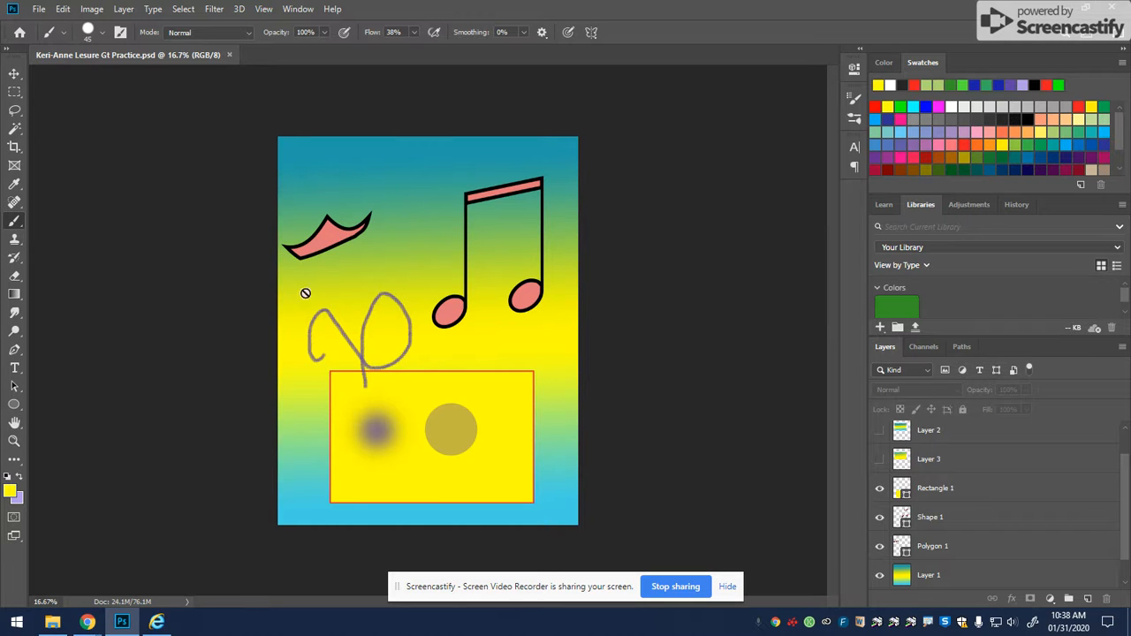
- Add a new empty layer above the Color layer
scroll(1018, 470, up, 1)
click(973, 438)
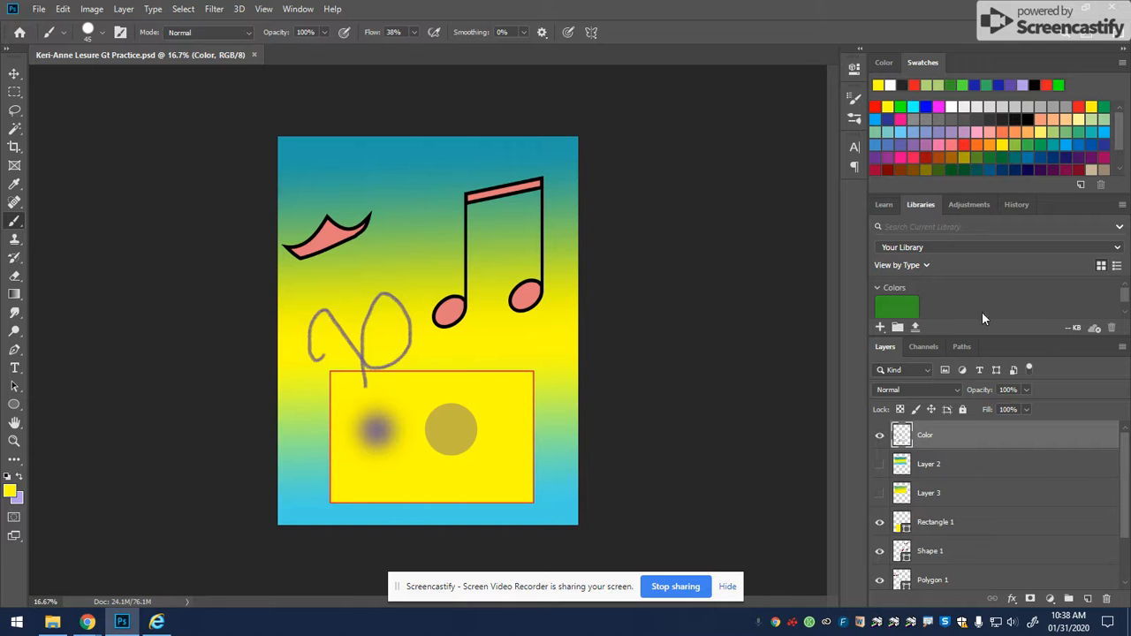
click(1088, 600)
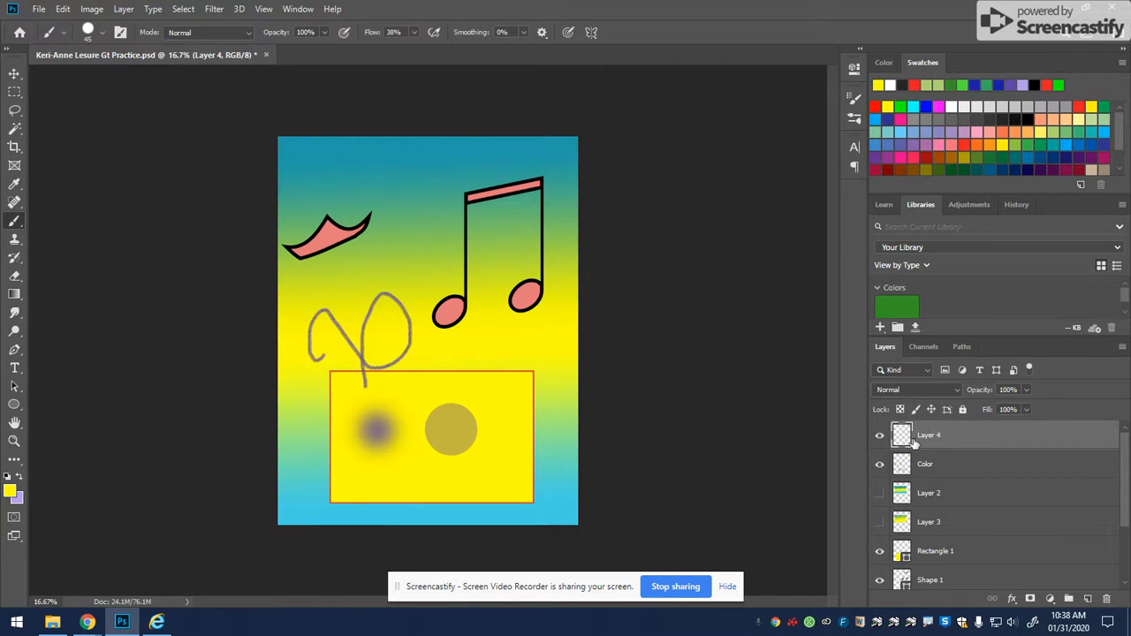
- Add the horizontal text "Hello" near the canvas's upper-left corner and move it toward the top centre, beside the music note
click(14, 369)
right_click(14, 372)
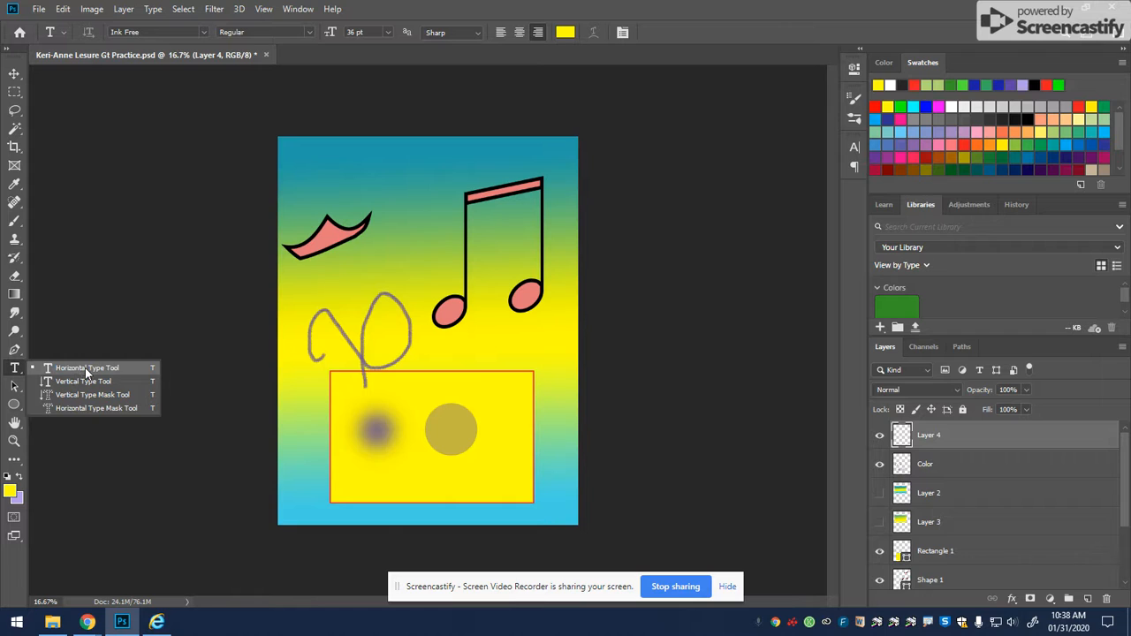
click(139, 370)
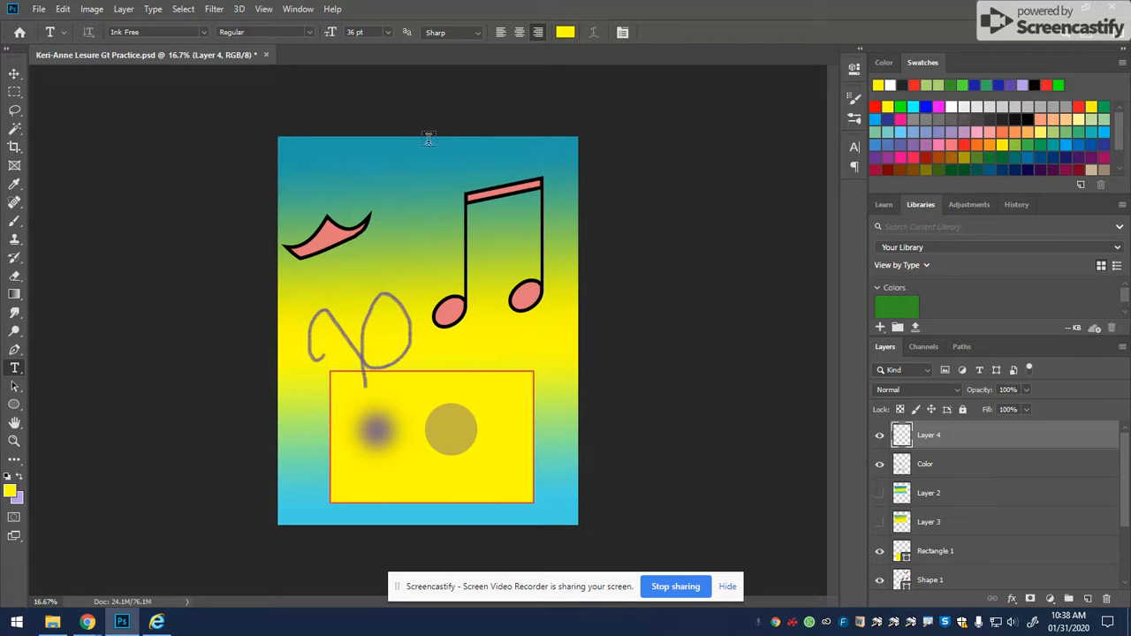
click(321, 186)
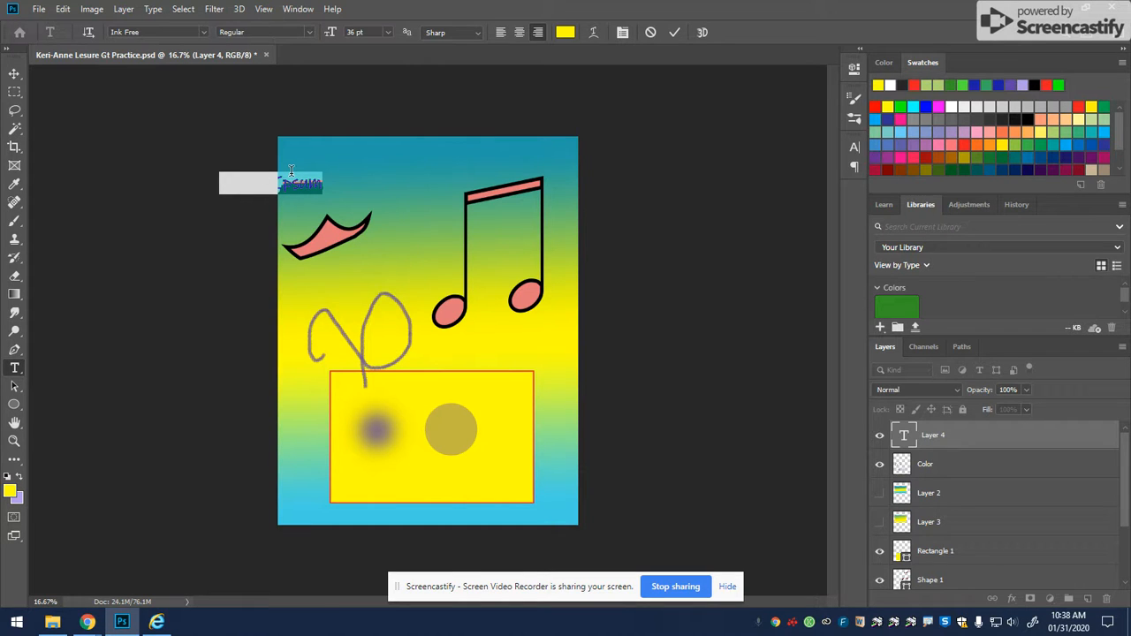
text(Hello)
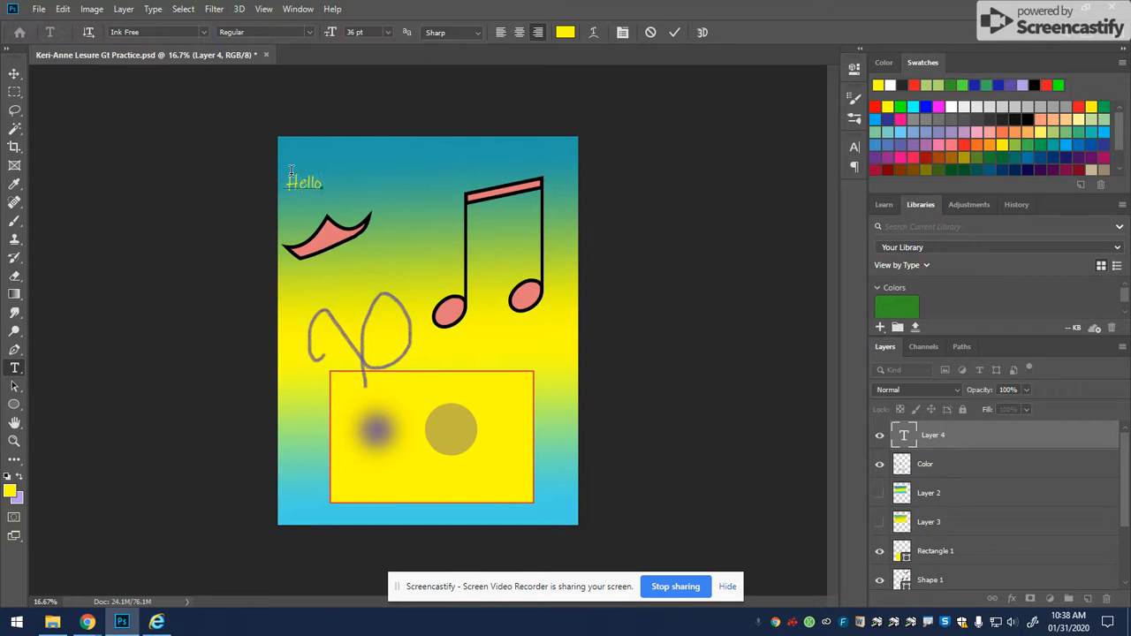
click(14, 73)
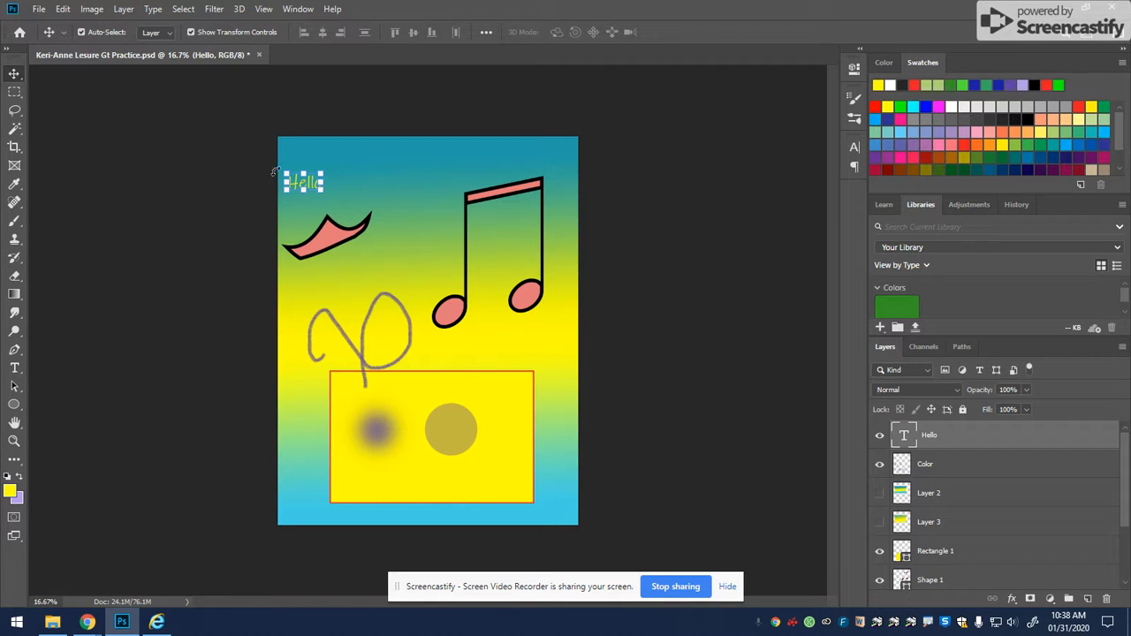
drag(305, 180, 396, 182)
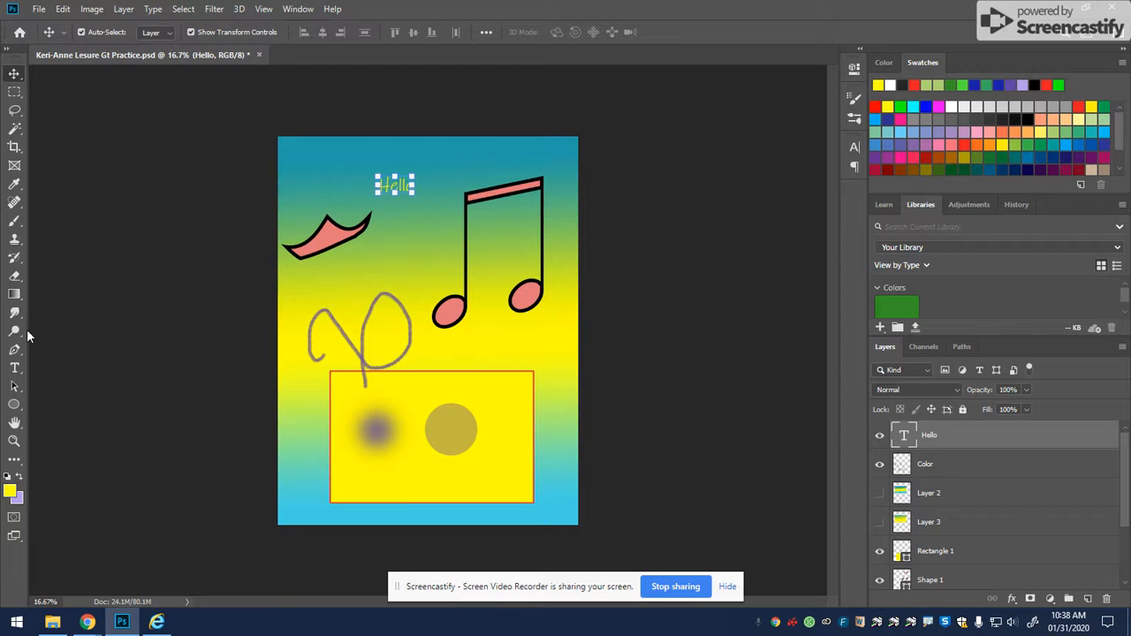
- Select the whole word "Hello" for editing and set its font to Arial
click(14, 368)
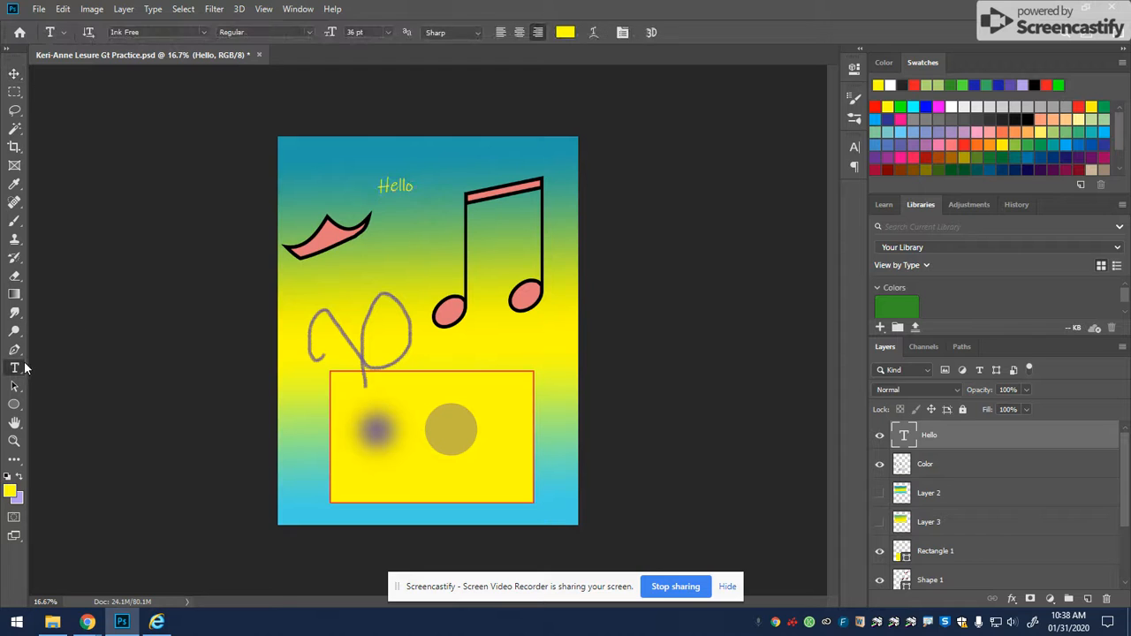
double_click(396, 184)
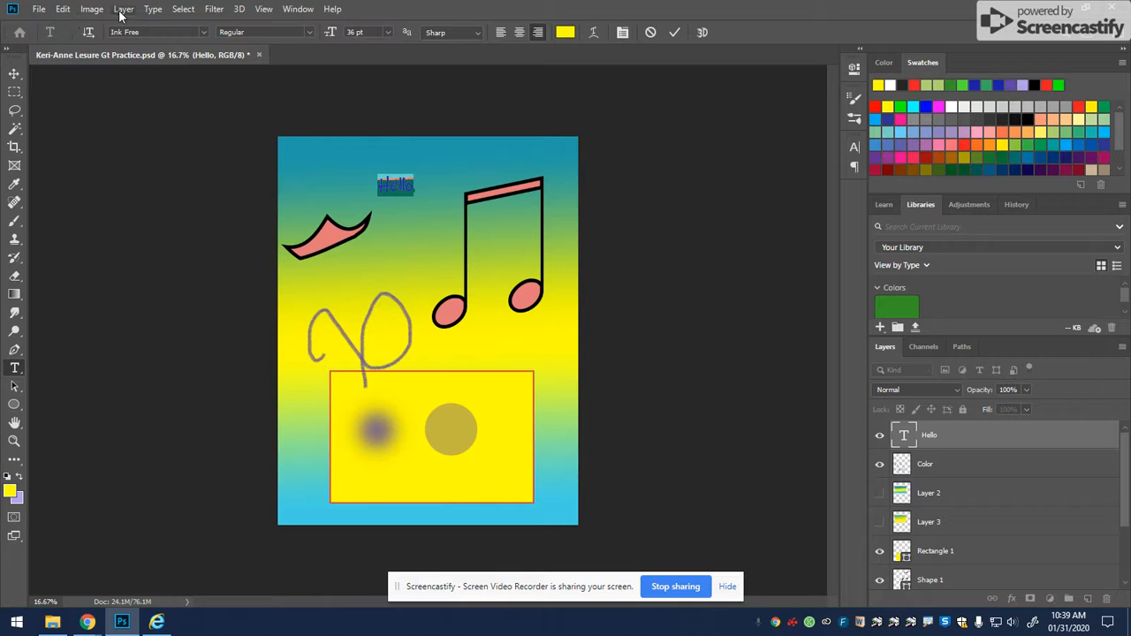
click(168, 32)
click(204, 32)
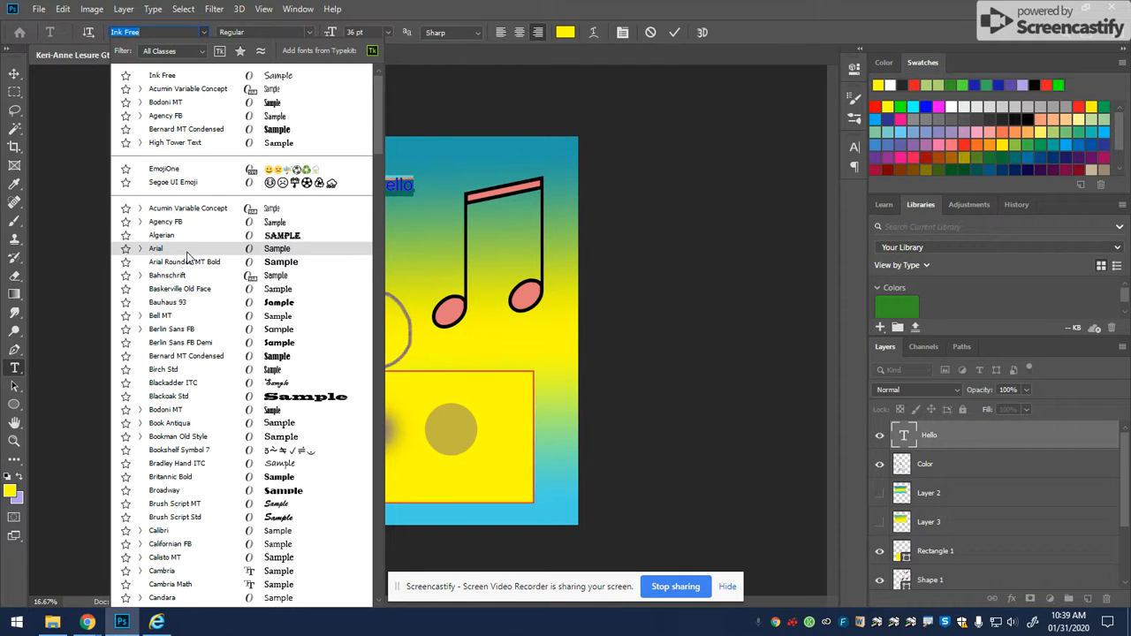
click(186, 251)
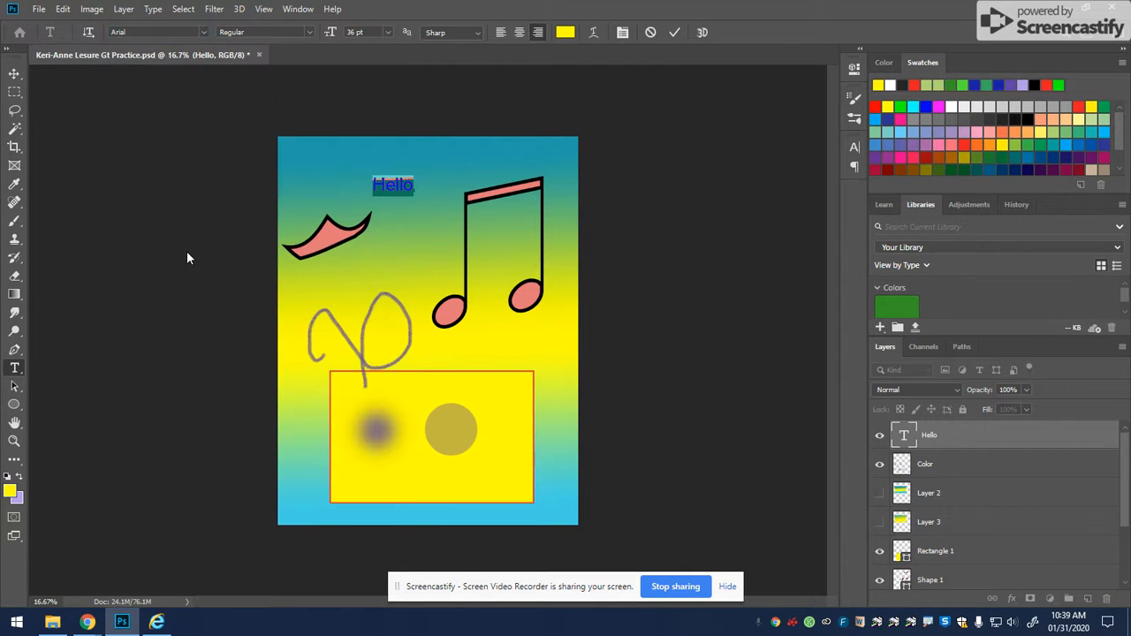
- Set the "Hello" text's font to Eras Light ITC and check which font styles it offers
click(204, 32)
scroll(194, 398, down, 4)
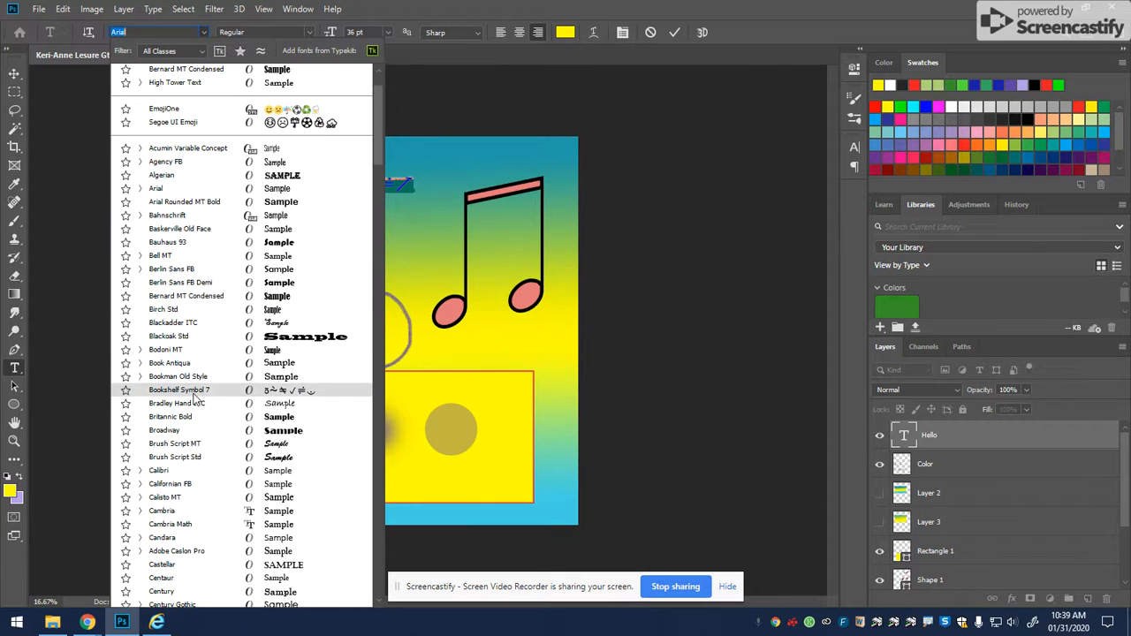
scroll(194, 398, down, 6)
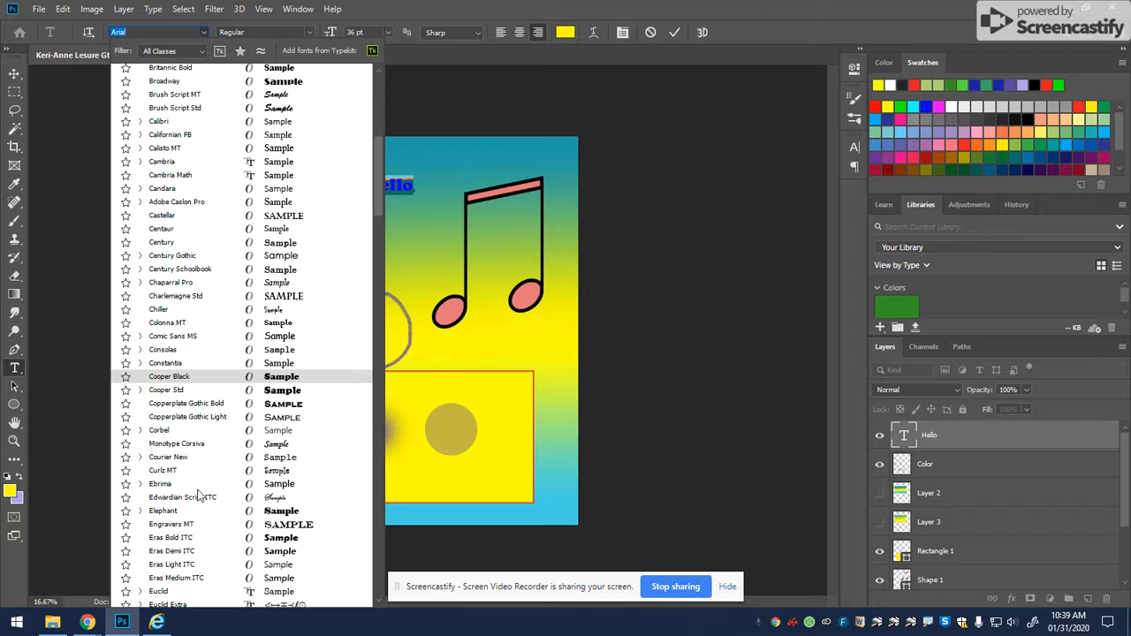
click(187, 566)
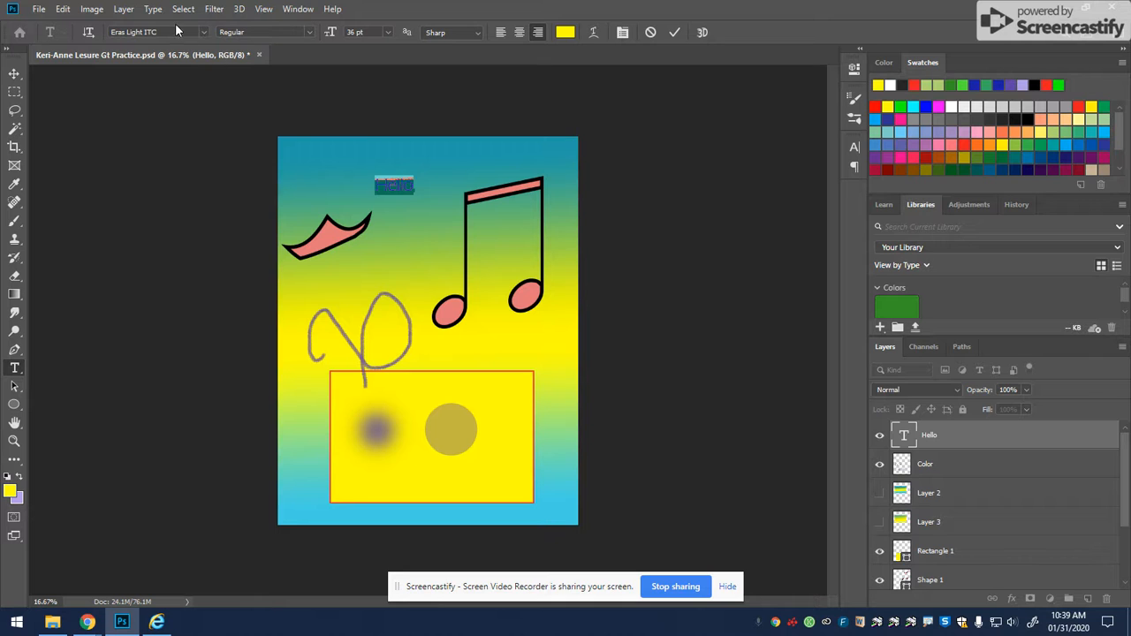
click(309, 32)
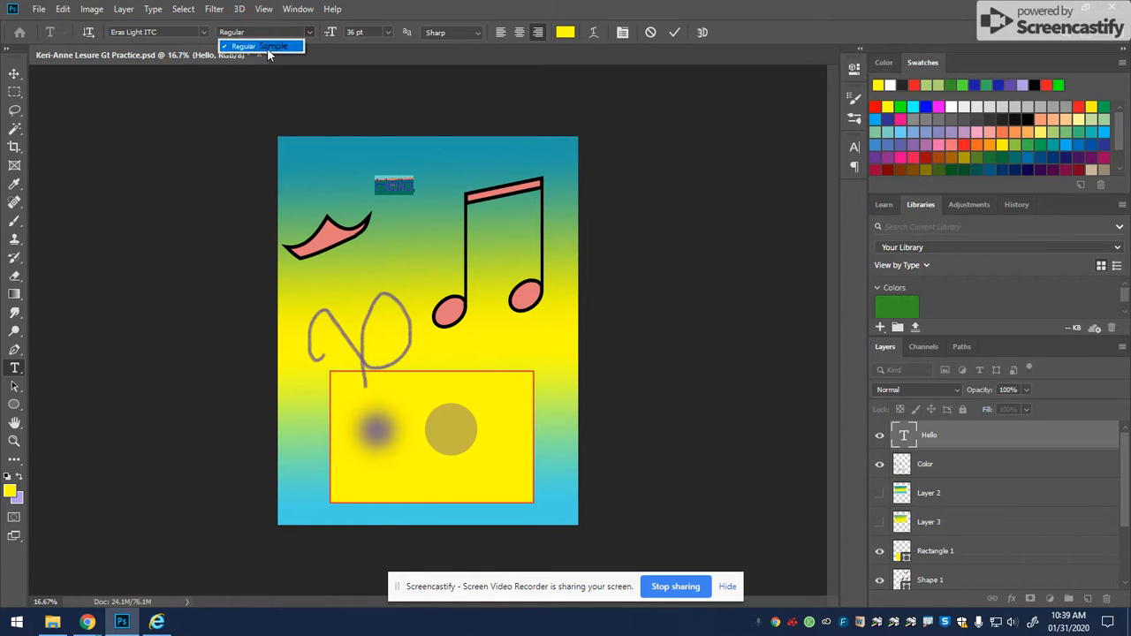
- Set the "Hello" text's font to Algerian and check its available font styles
click(198, 32)
scroll(190, 88, up, 5)
click(187, 261)
click(304, 34)
click(114, 25)
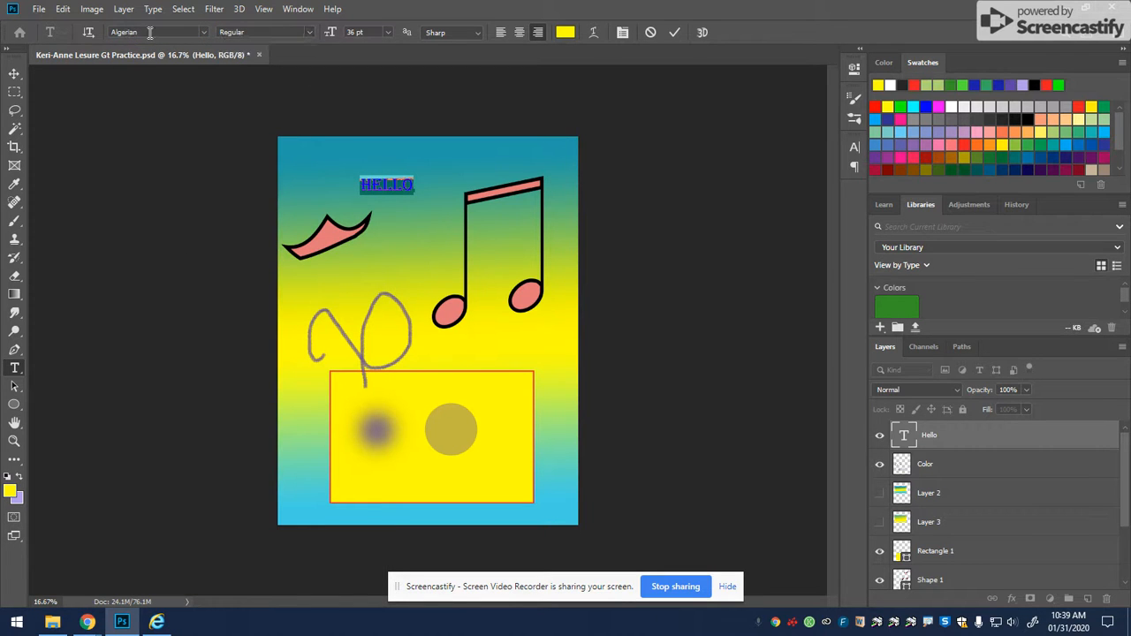
- Set the "Hello" text's font to Arial and its size to 12 pt
click(201, 28)
click(187, 289)
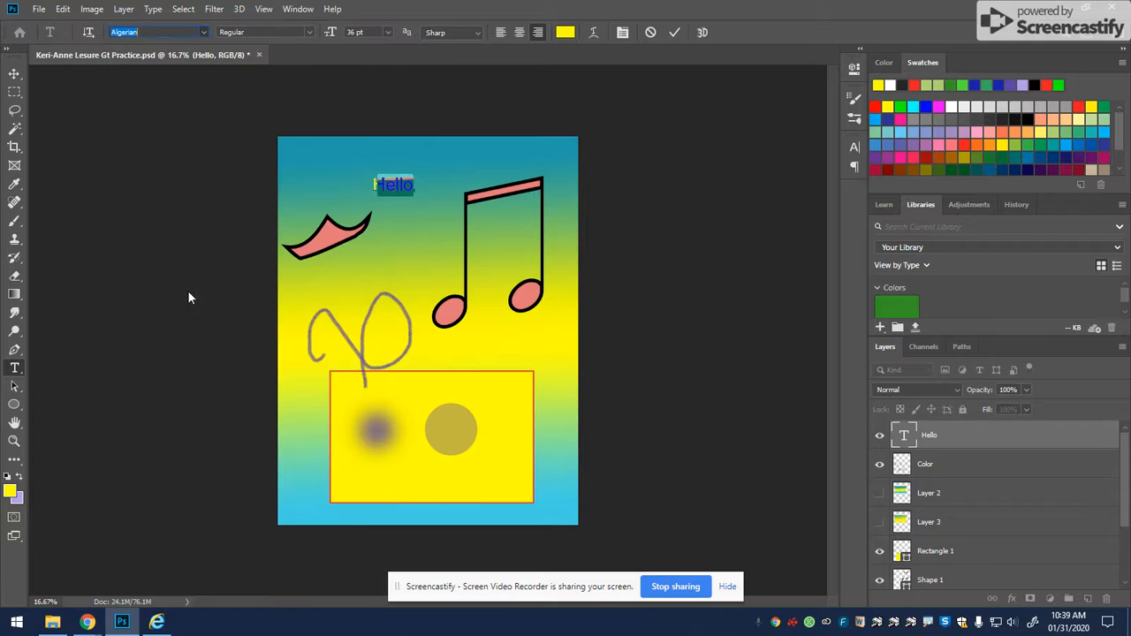
click(307, 33)
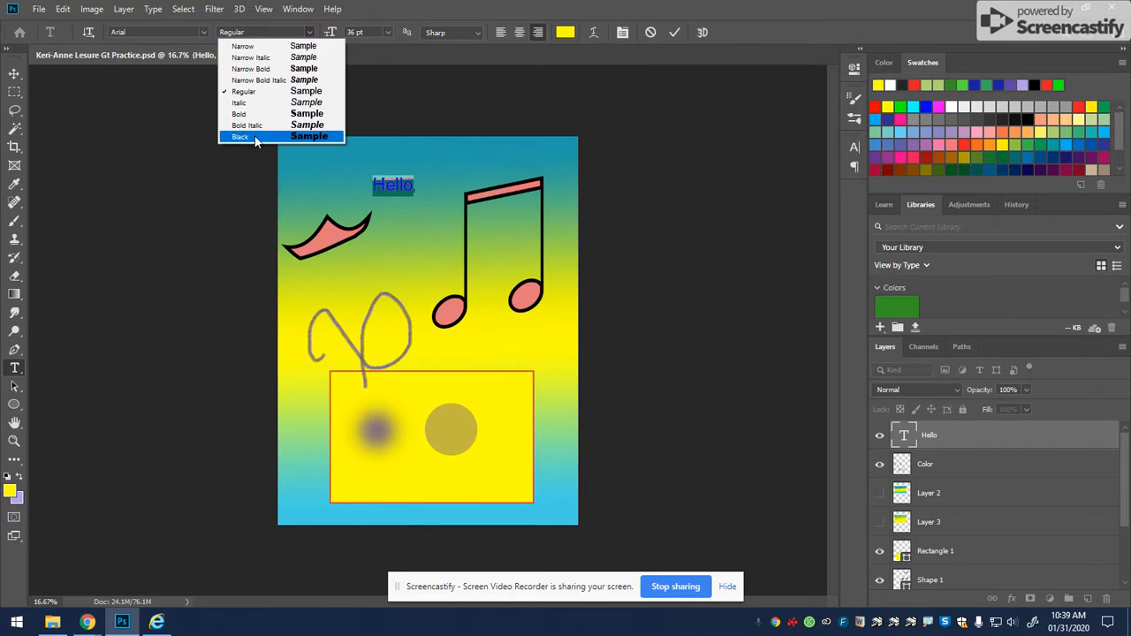
click(181, 32)
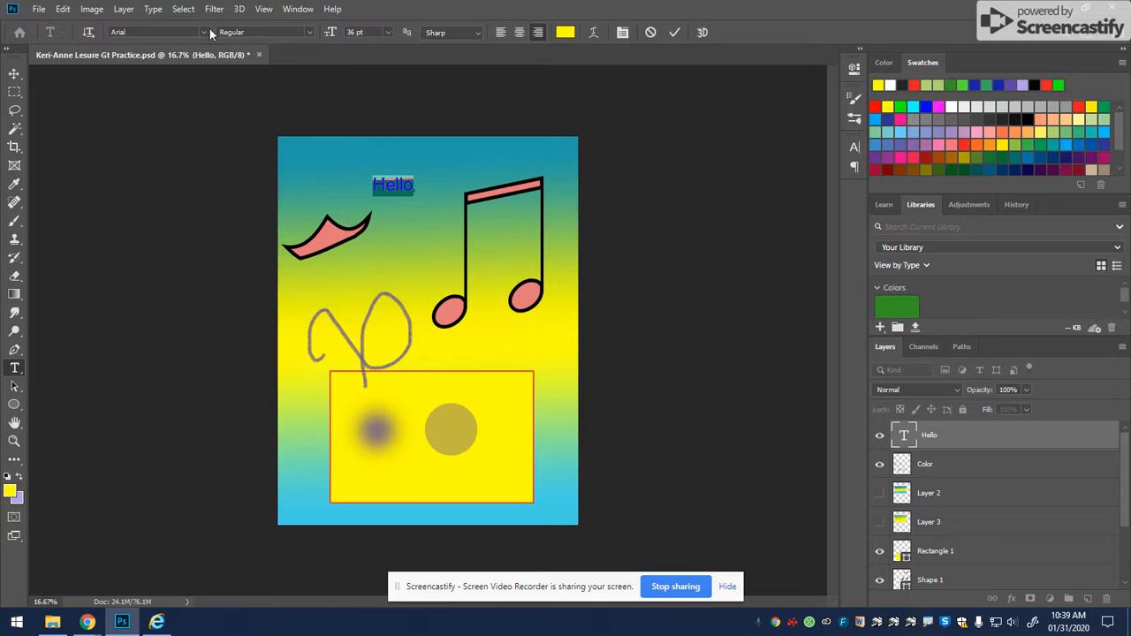
click(389, 33)
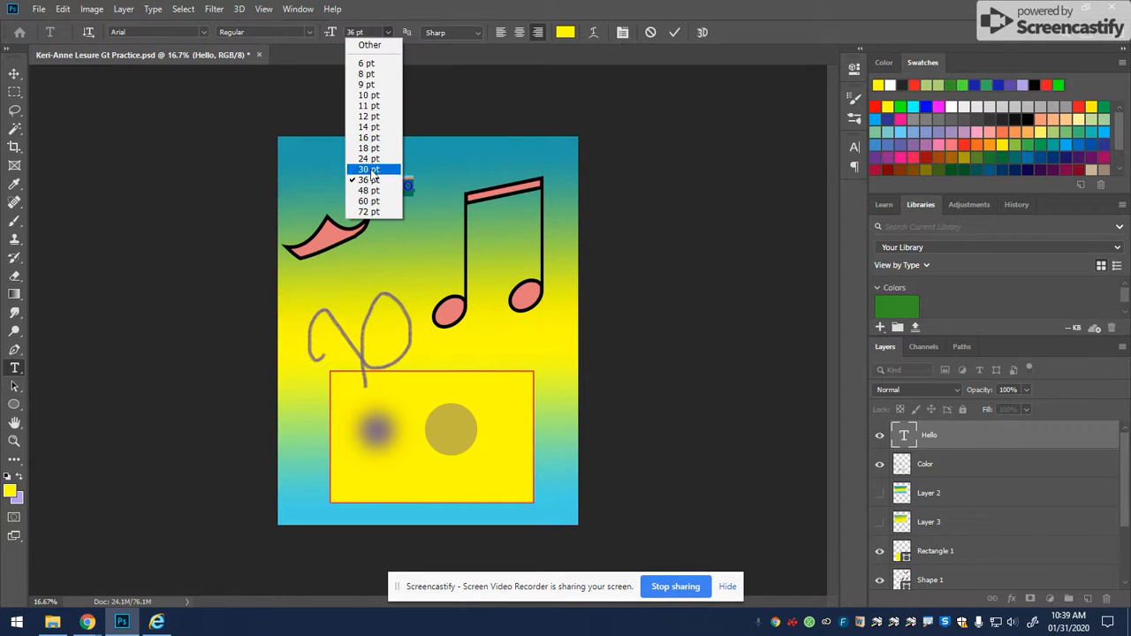
click(385, 116)
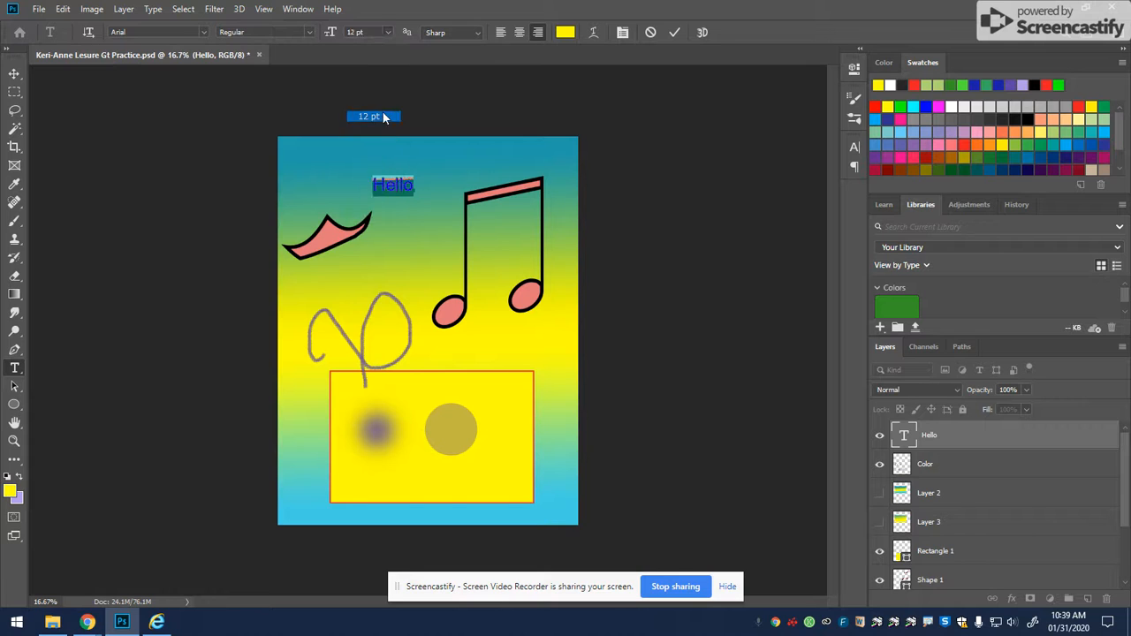
- Set the "Hello" text's size to 72 pt and its anti-aliasing to None
click(389, 32)
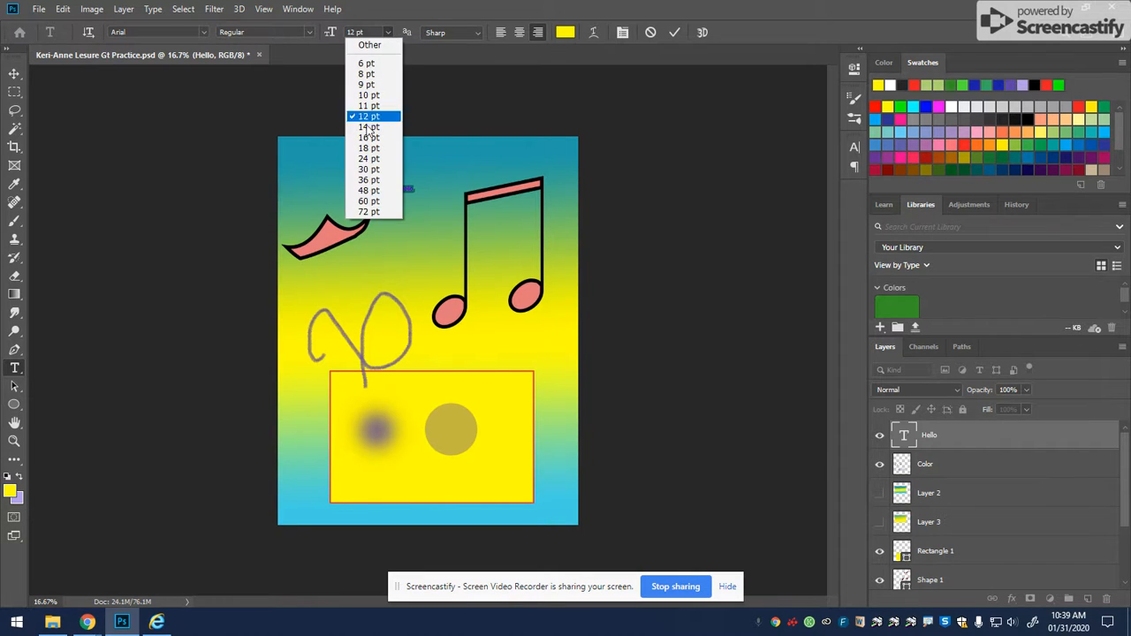
click(367, 210)
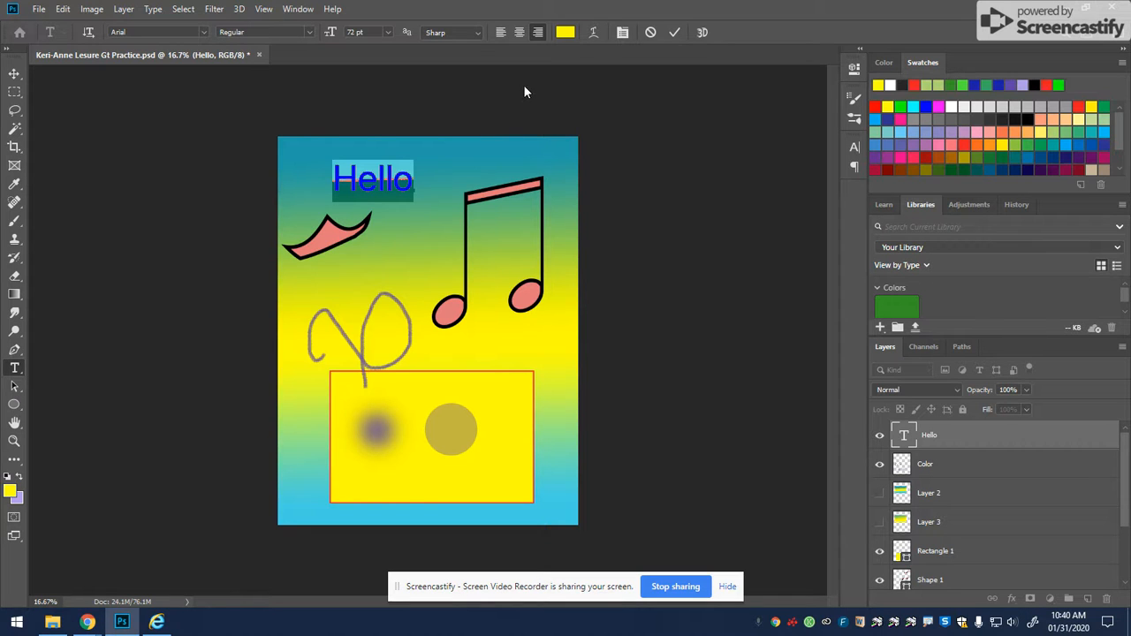
click(477, 31)
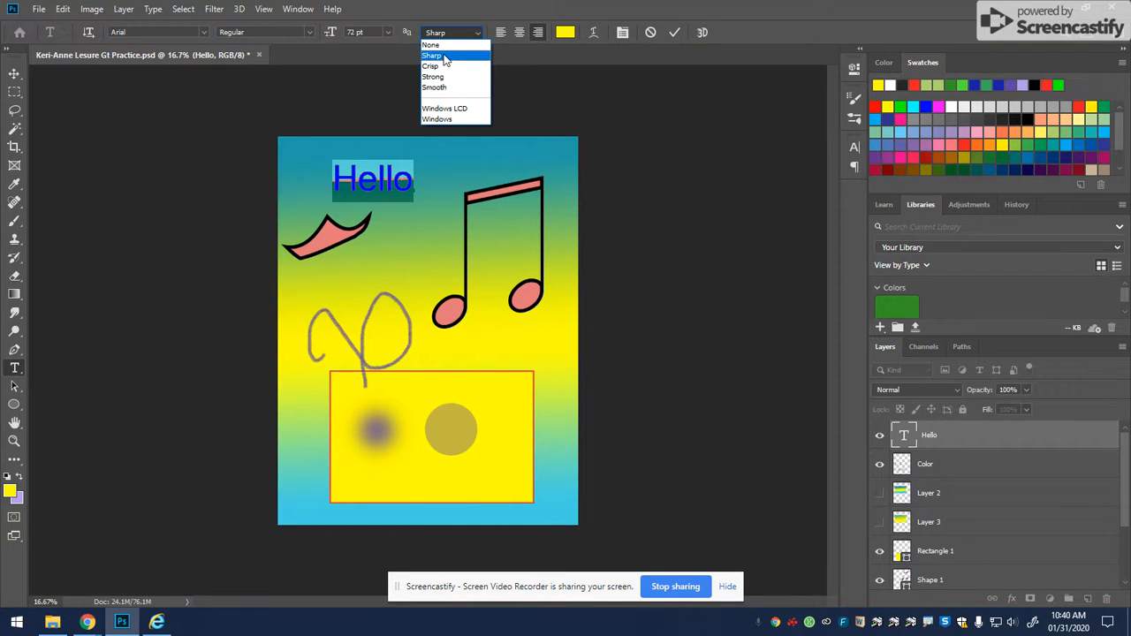
click(443, 55)
click(479, 33)
click(460, 43)
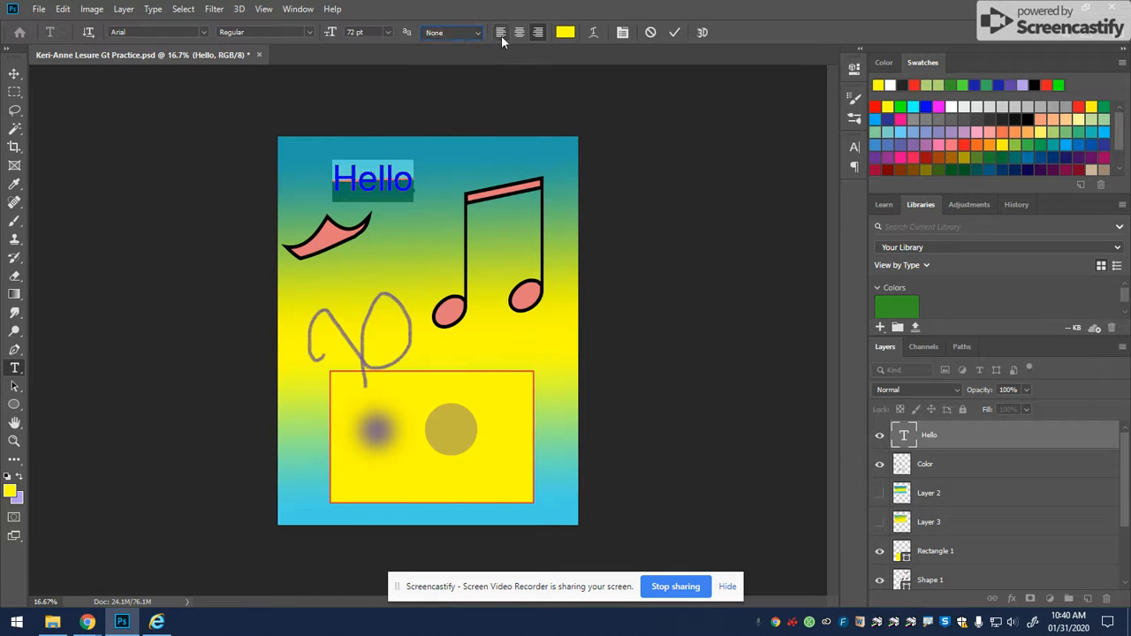
- Try left and centre alignment on the "Hello" text, finishing with right alignment
click(501, 33)
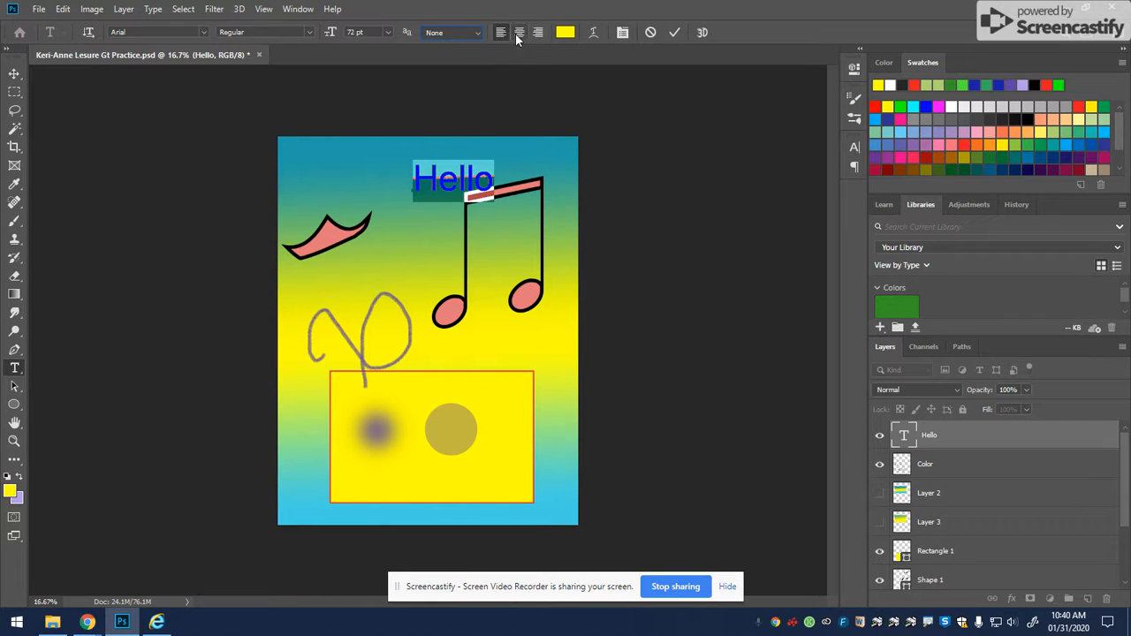
click(519, 33)
click(538, 33)
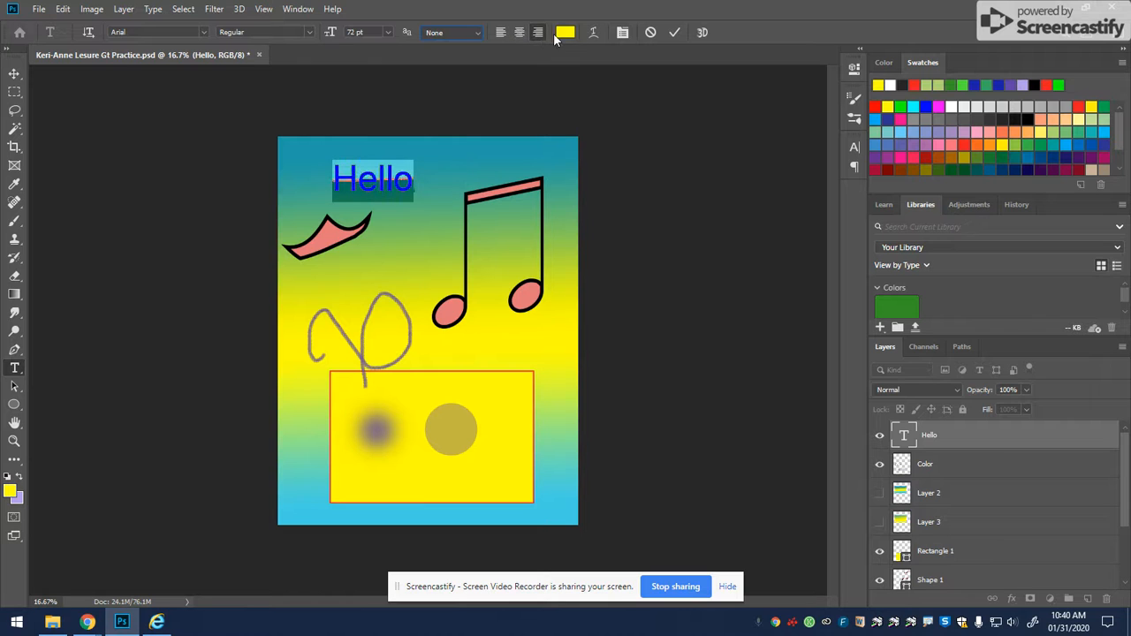
- Change the "Hello" text's color to the dark teal 145e67, trying other shades and a color sampled from the poster first
click(568, 36)
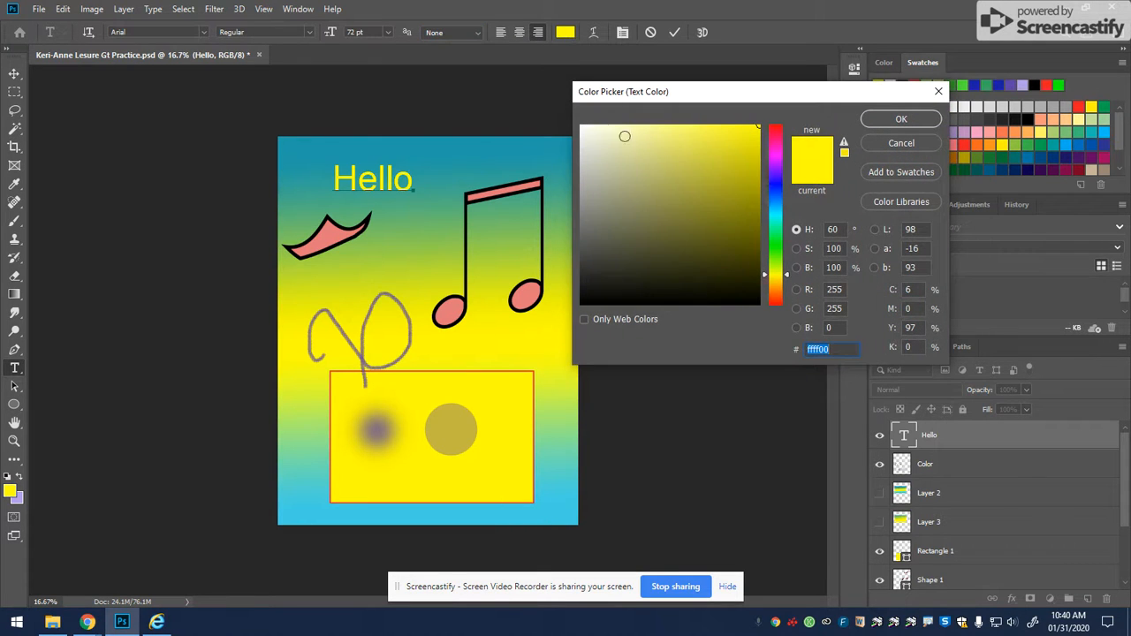
click(691, 165)
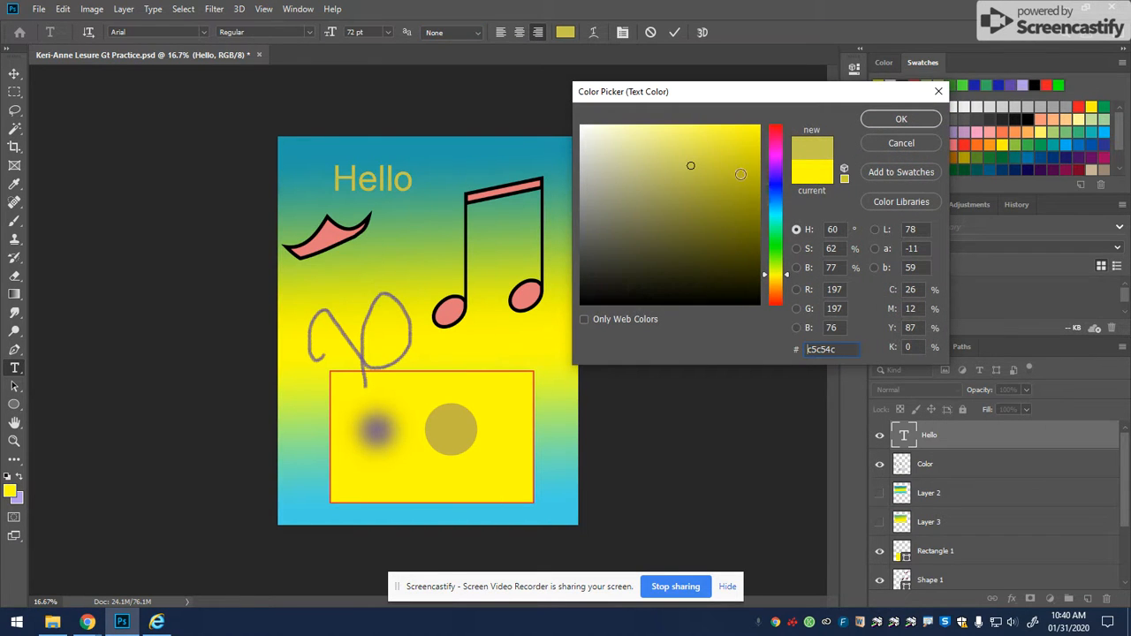
click(725, 146)
click(697, 223)
drag(766, 177, 766, 157)
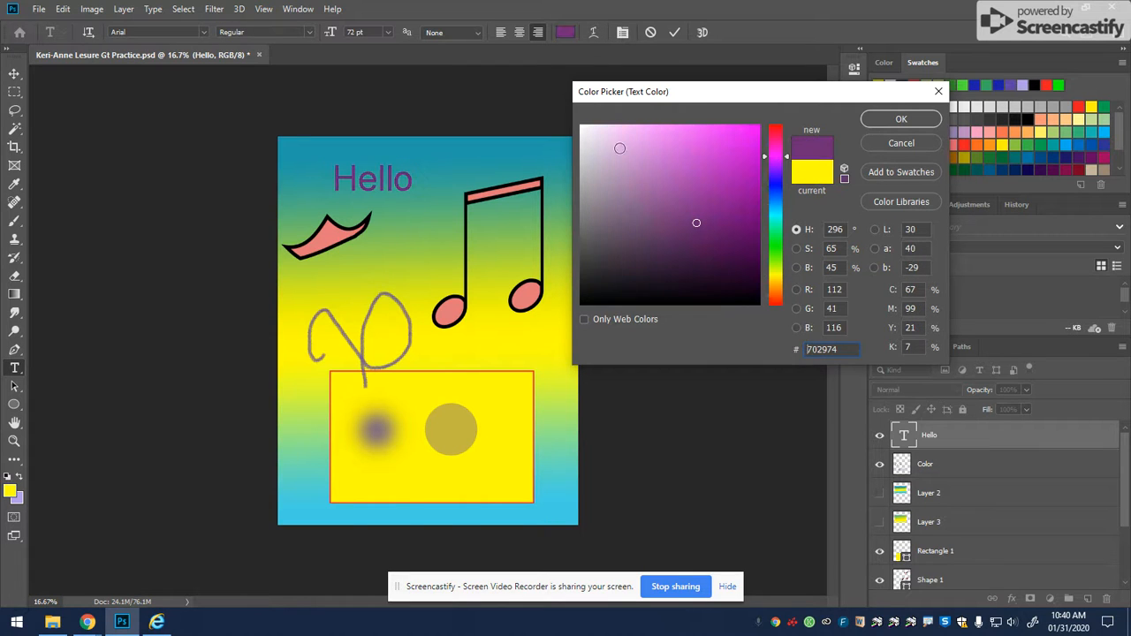
click(449, 147)
click(721, 204)
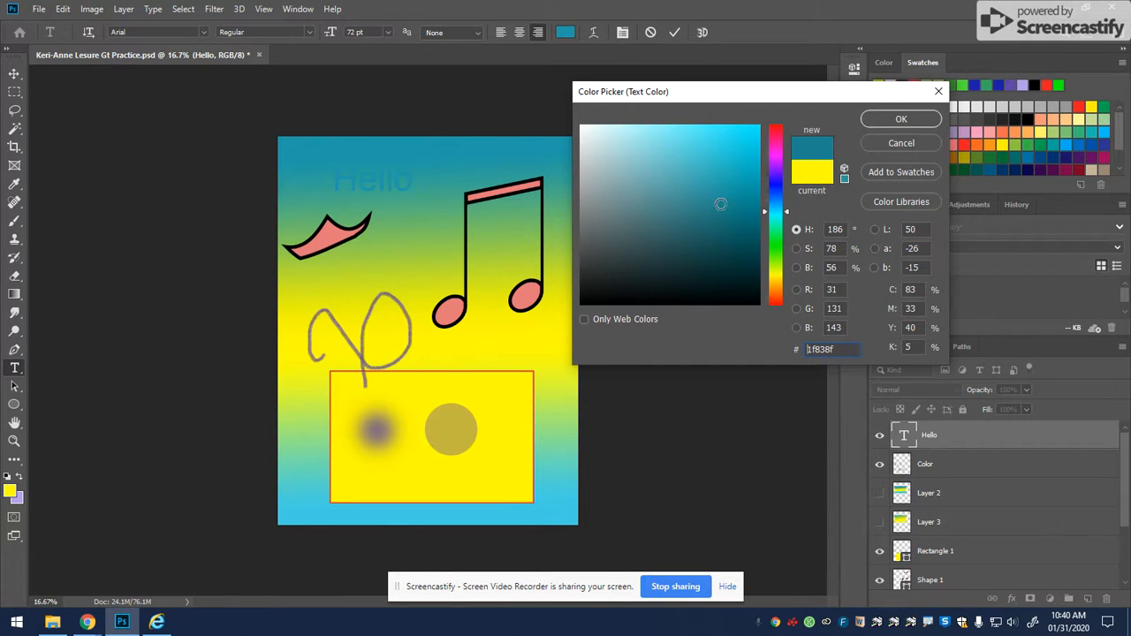
click(724, 232)
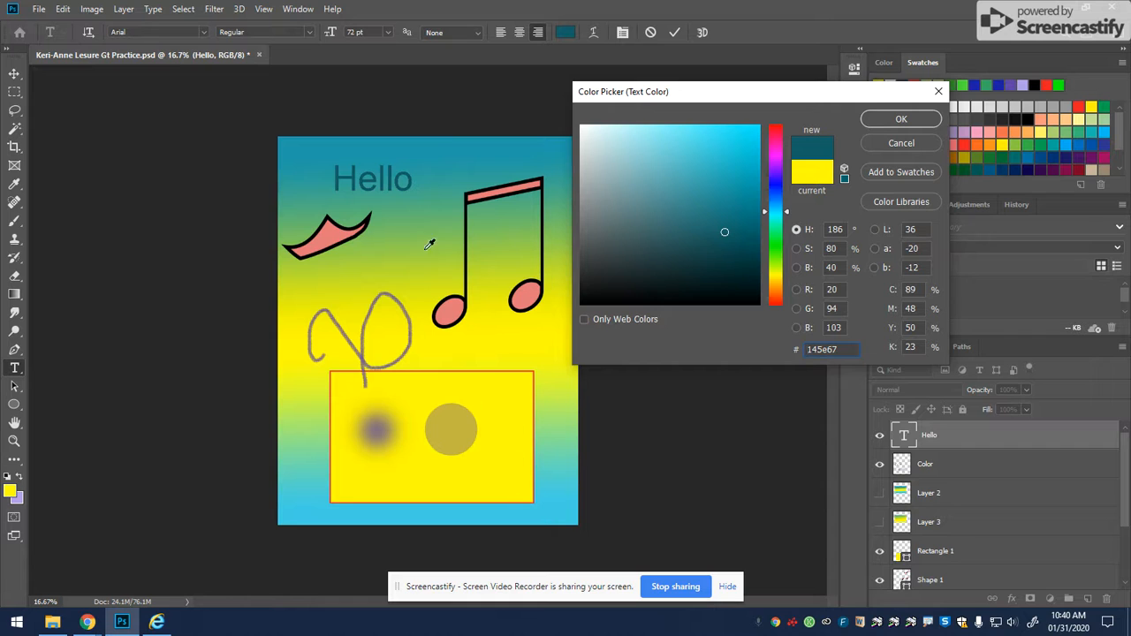
click(904, 116)
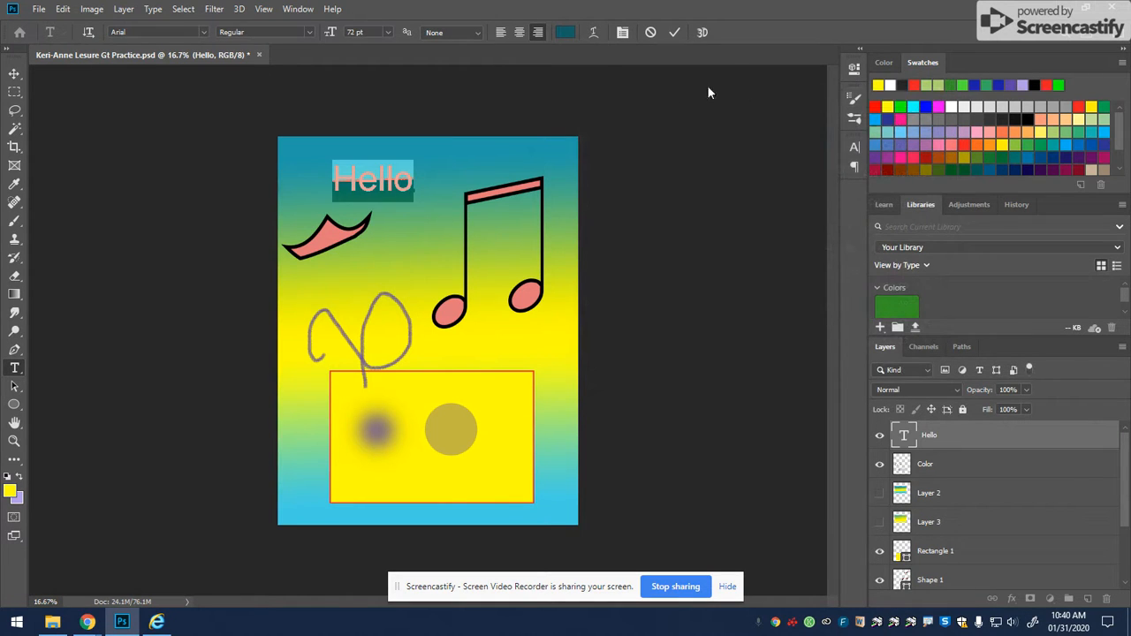
- Try the Wave warp style on the "Hello" text and cancel the warp
click(593, 33)
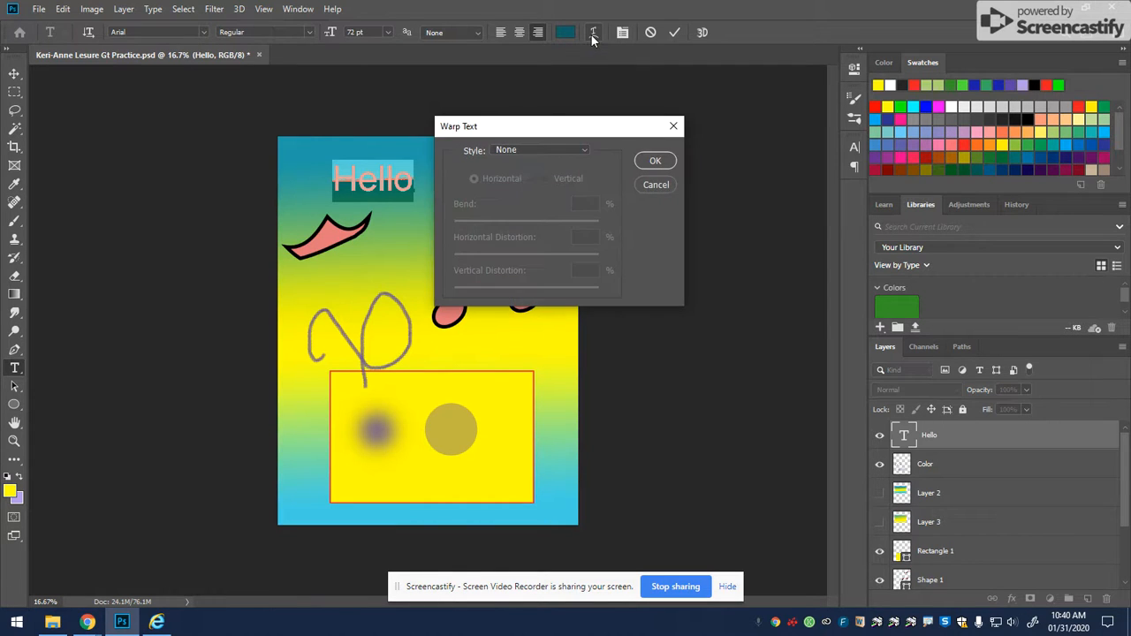
click(540, 149)
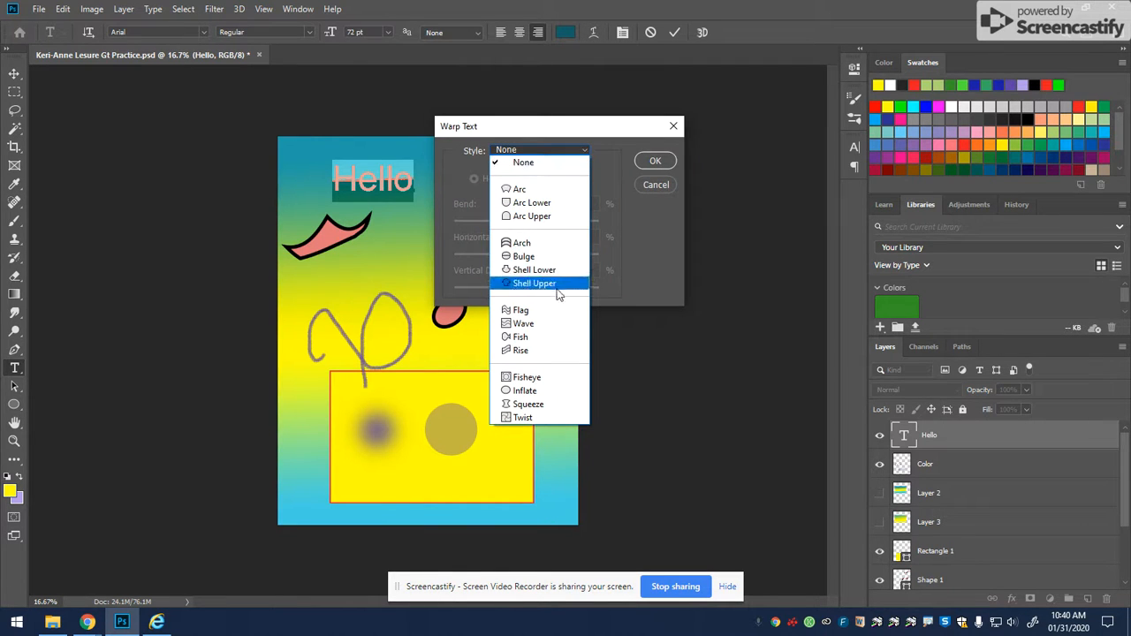
click(562, 323)
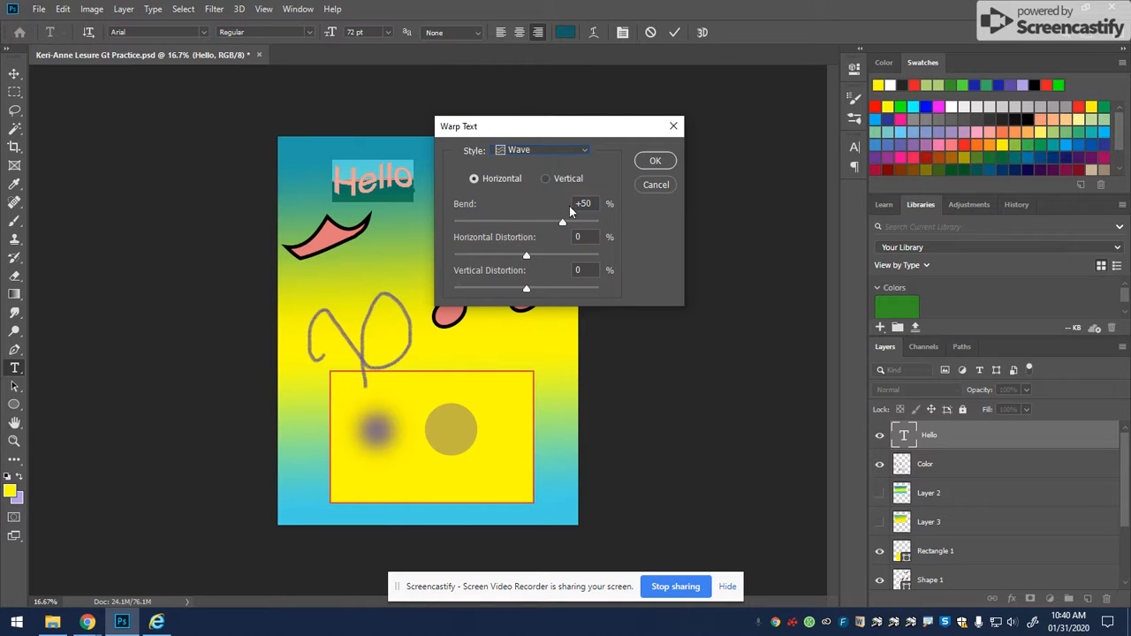
click(652, 185)
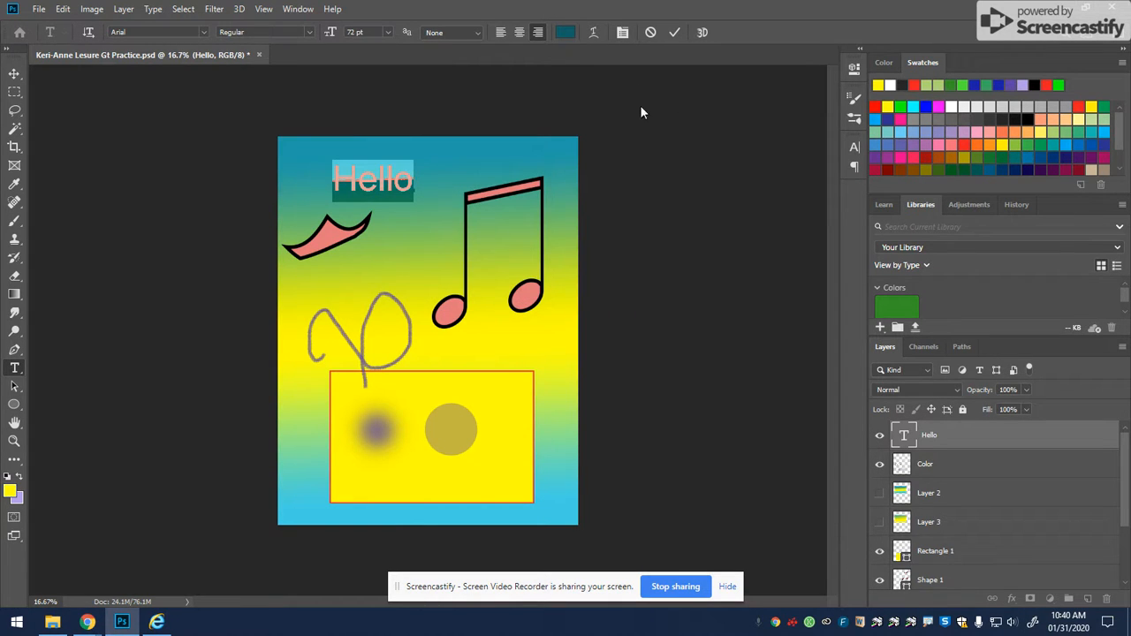
- Show the detailed character settings and finish editing the "Hello" text, keeping the Horizontal Type Tool as the type variant
click(622, 32)
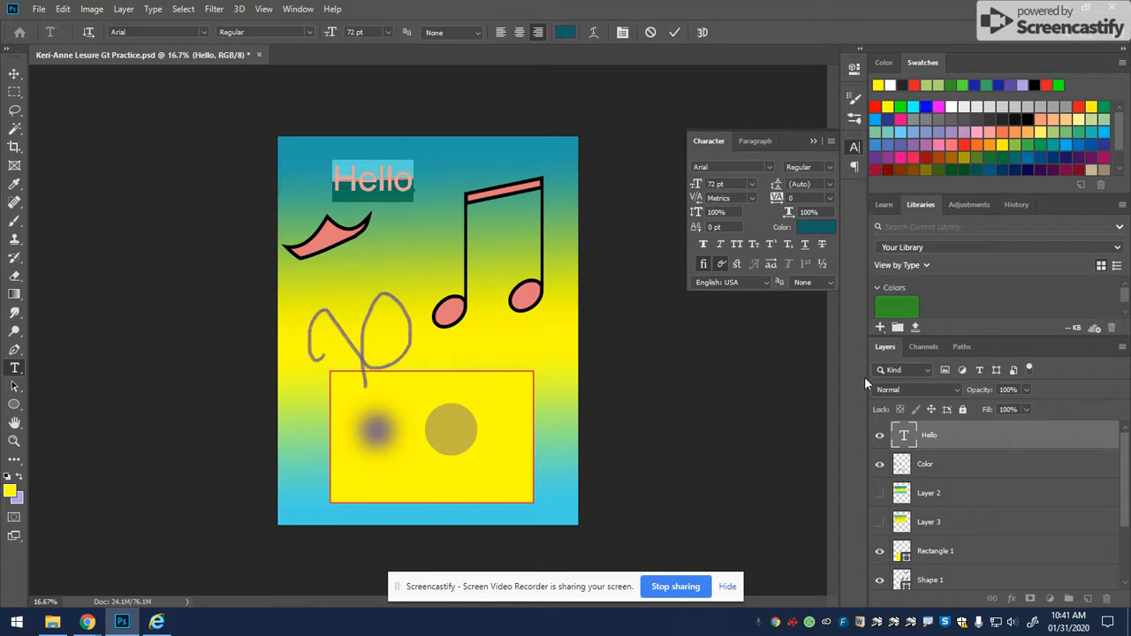
right_click(14, 369)
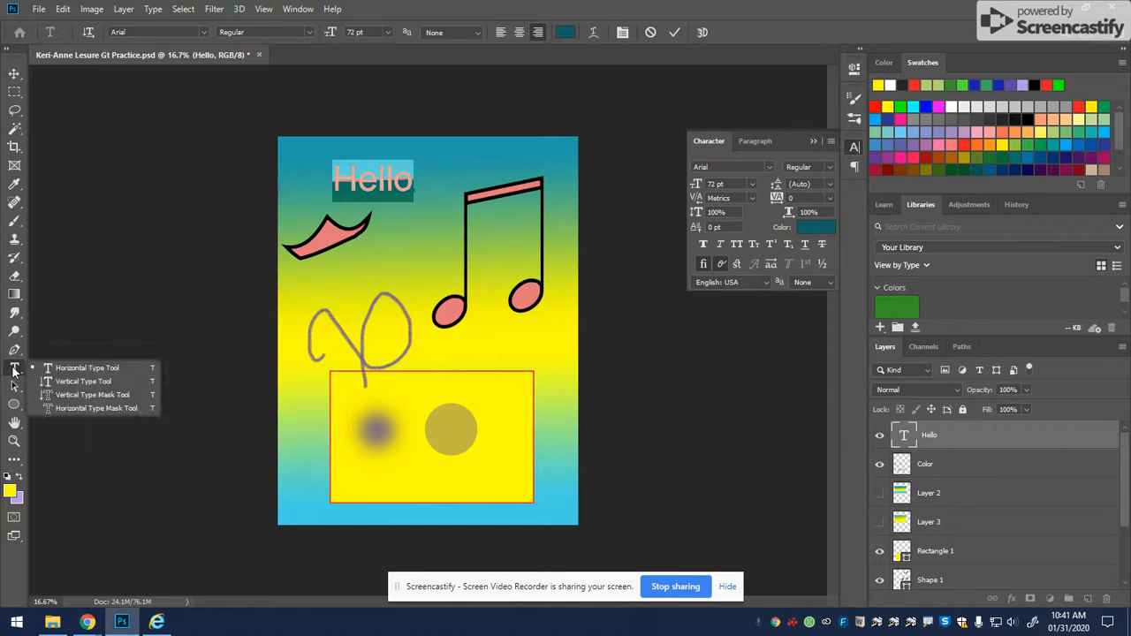
click(84, 368)
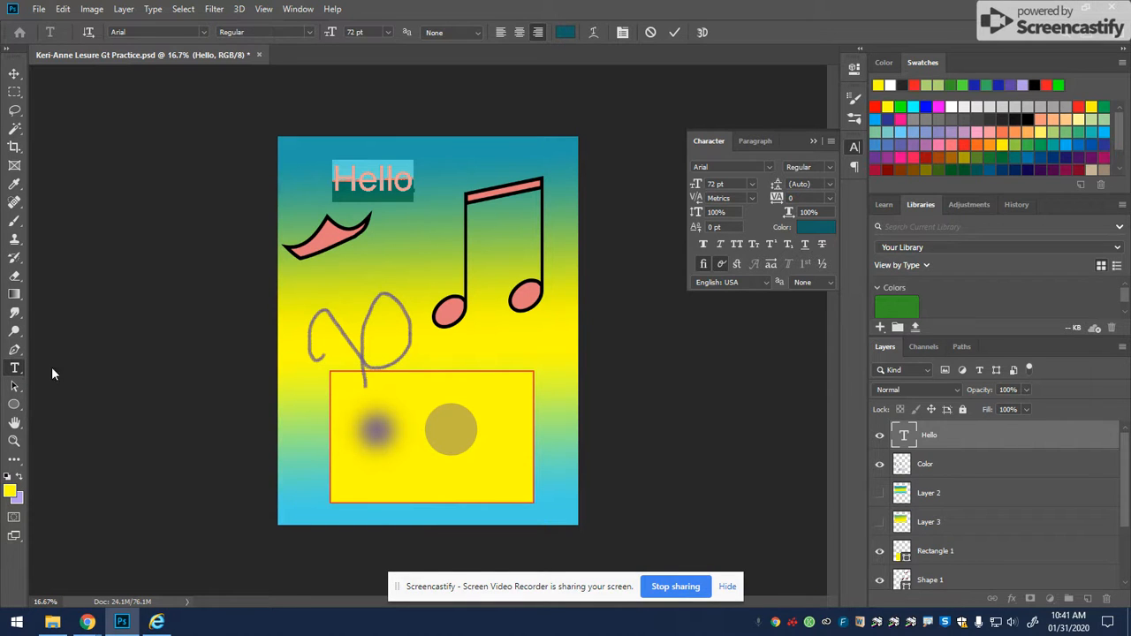
click(14, 74)
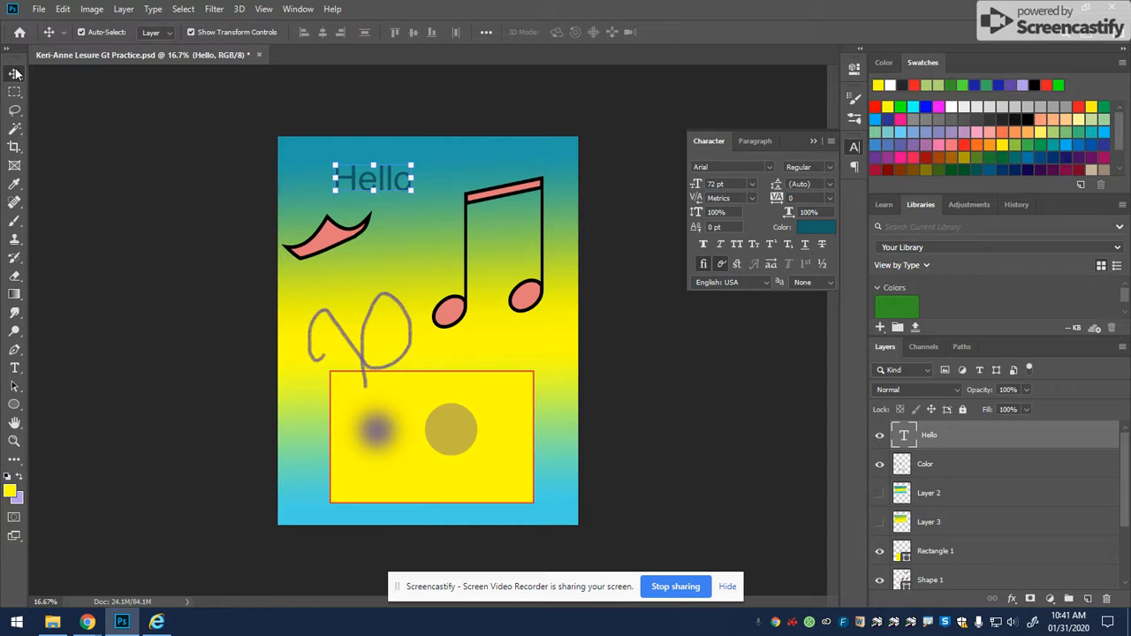
- Draw a paragraph text box across the middle of the poster and enter "Hello Hello" in it
click(14, 369)
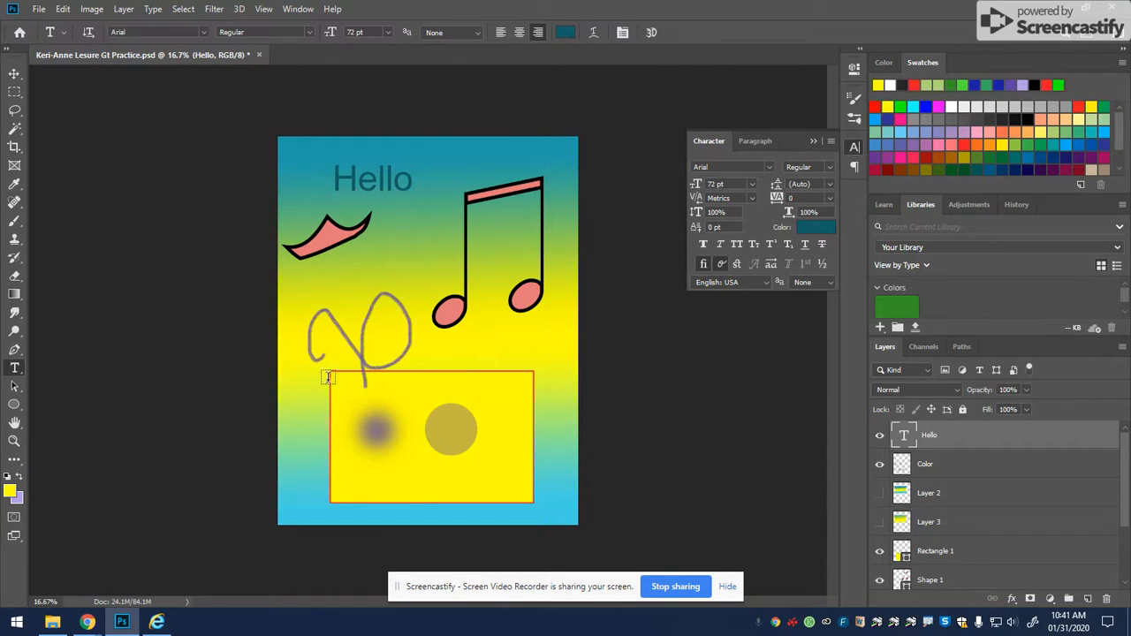
drag(318, 291, 543, 436)
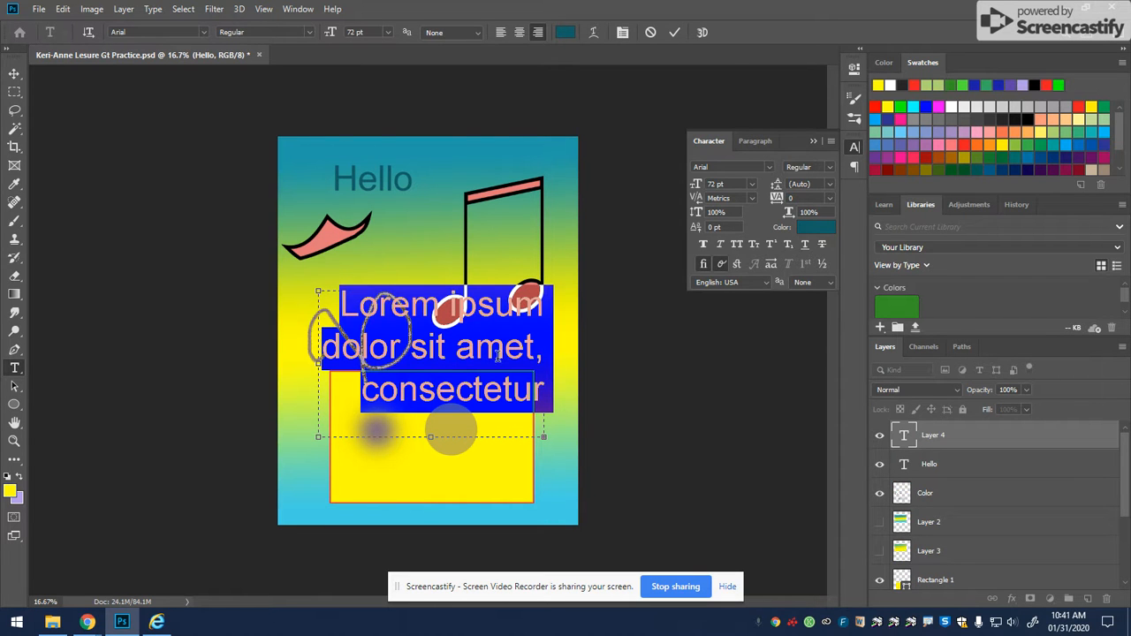
text(Hello Help)
key(BackSpace)
text(lo)
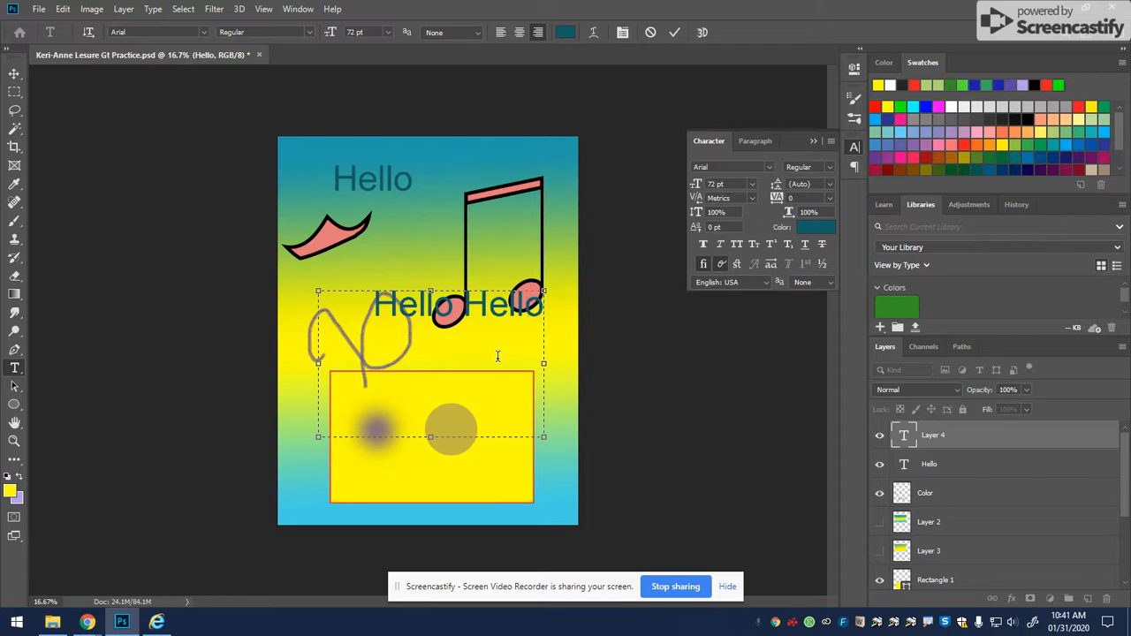
- Copy the word "Hello" and extend the paragraph text to three rows of "Hello Hello"
double_click(428, 300)
key(ctrl+c)
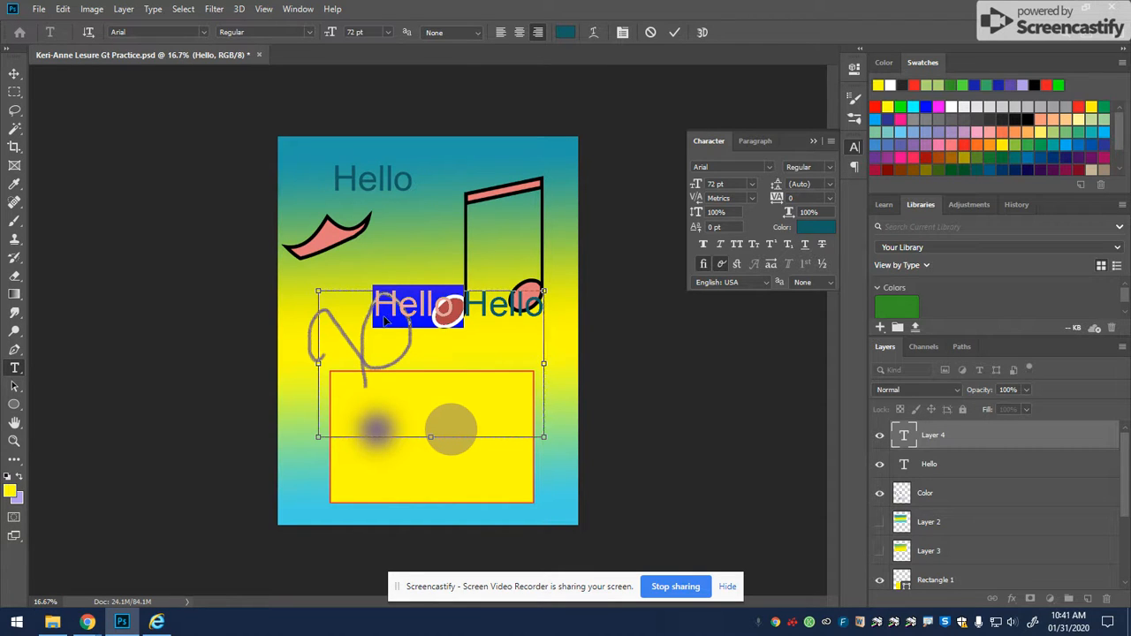
click(536, 316)
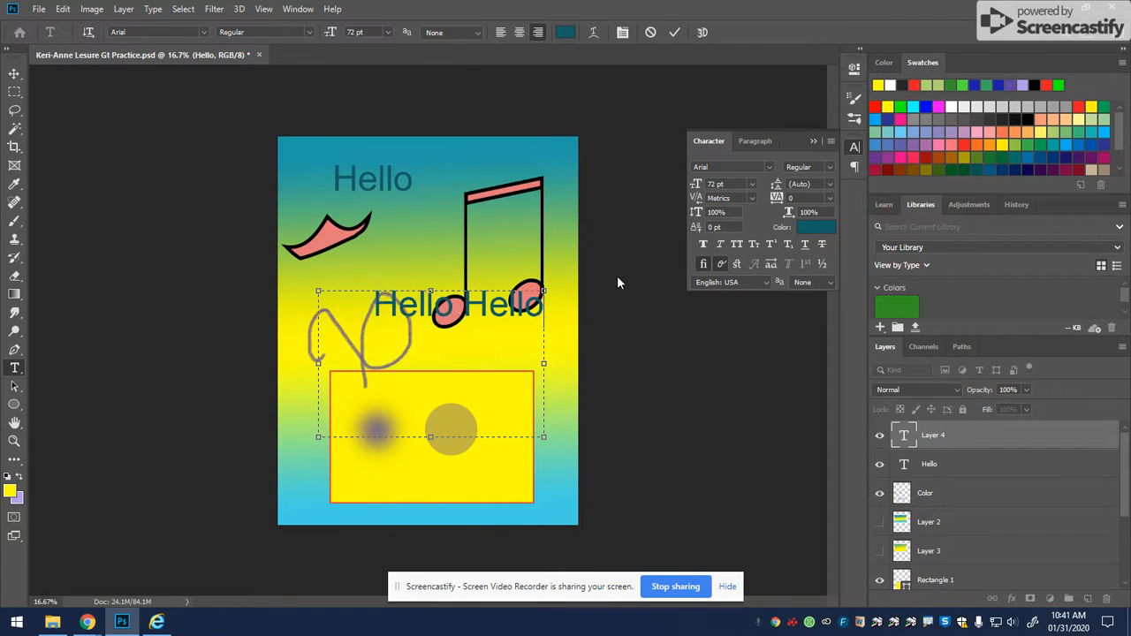
key(Return)
text(Hello Hello)
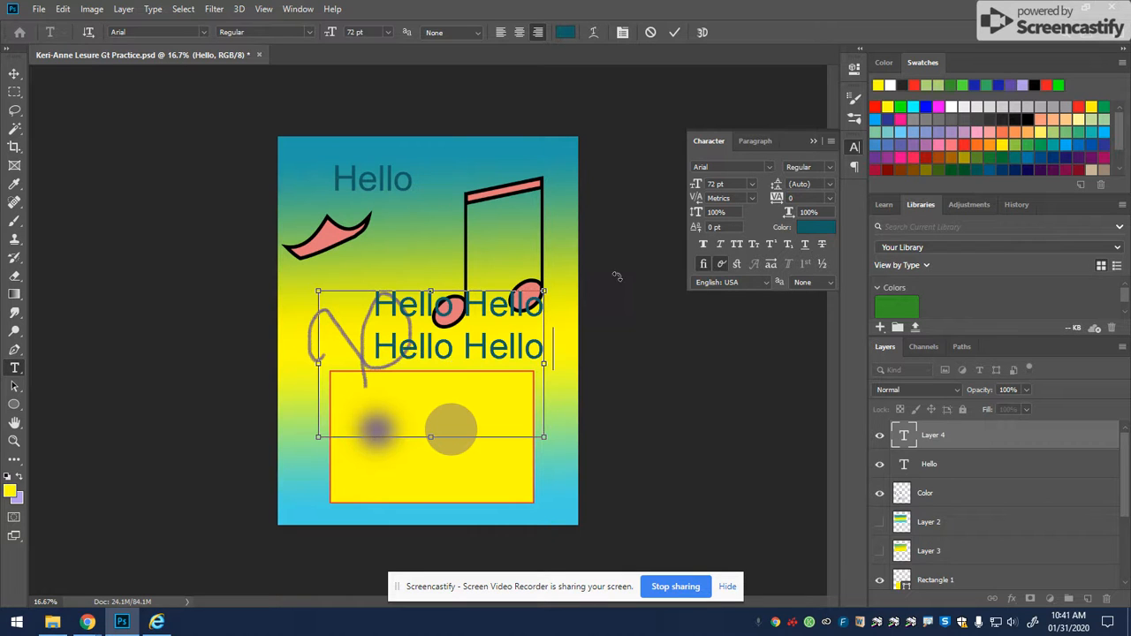
key(Return)
text(Hello Hello)
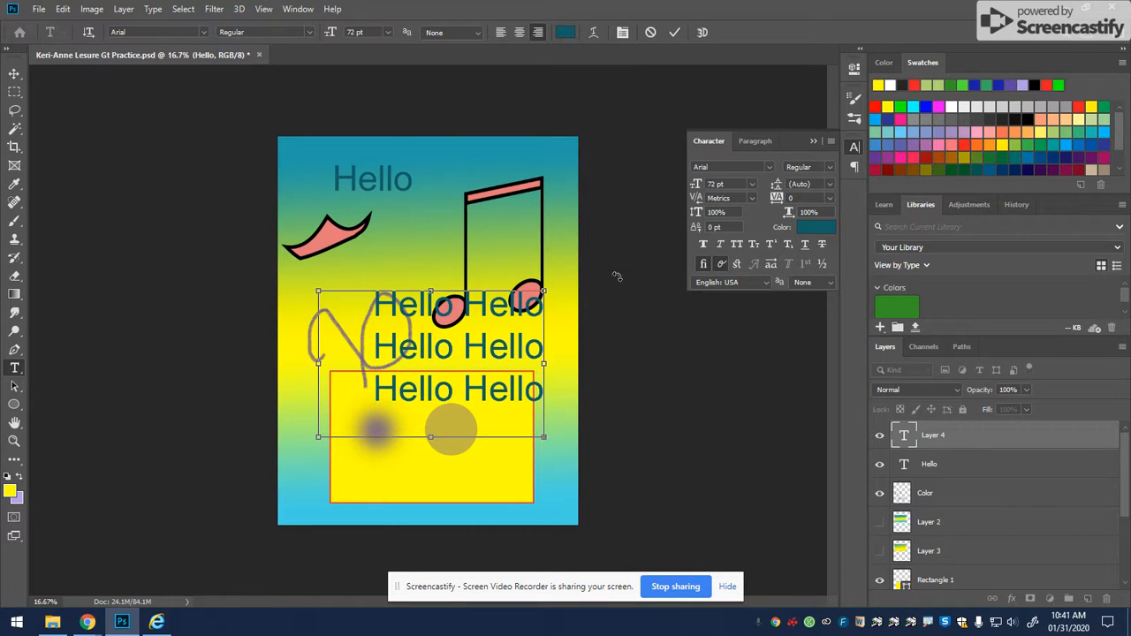
- Center-align the paragraph text and enlarge its box up to near the poster's top edge and out towards both sides
click(519, 33)
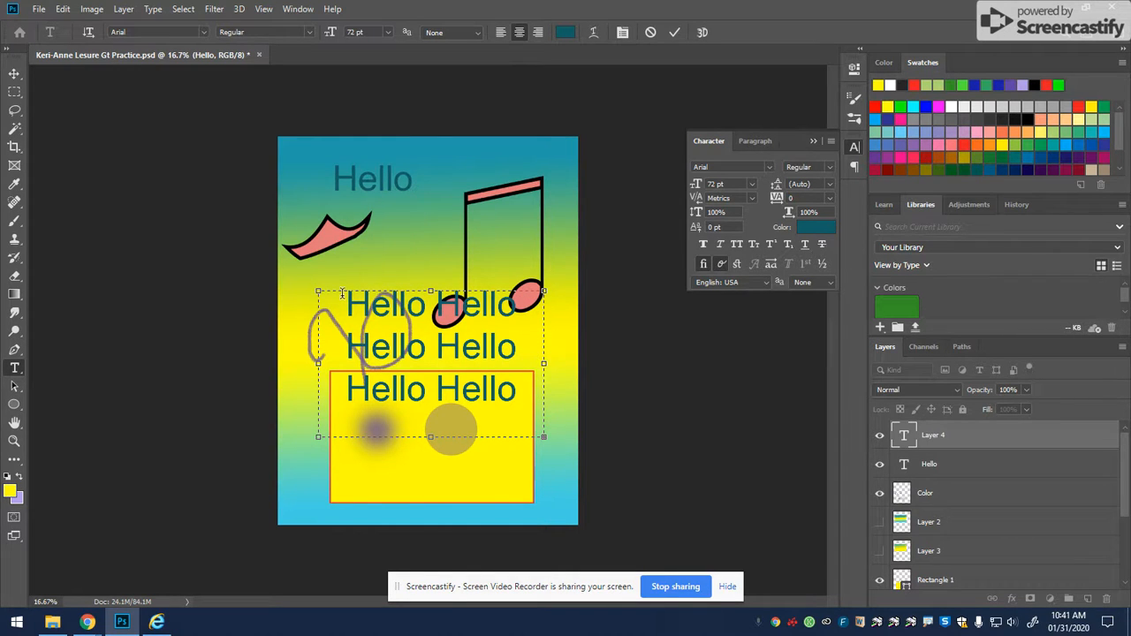
drag(319, 293, 280, 177)
drag(545, 175, 563, 150)
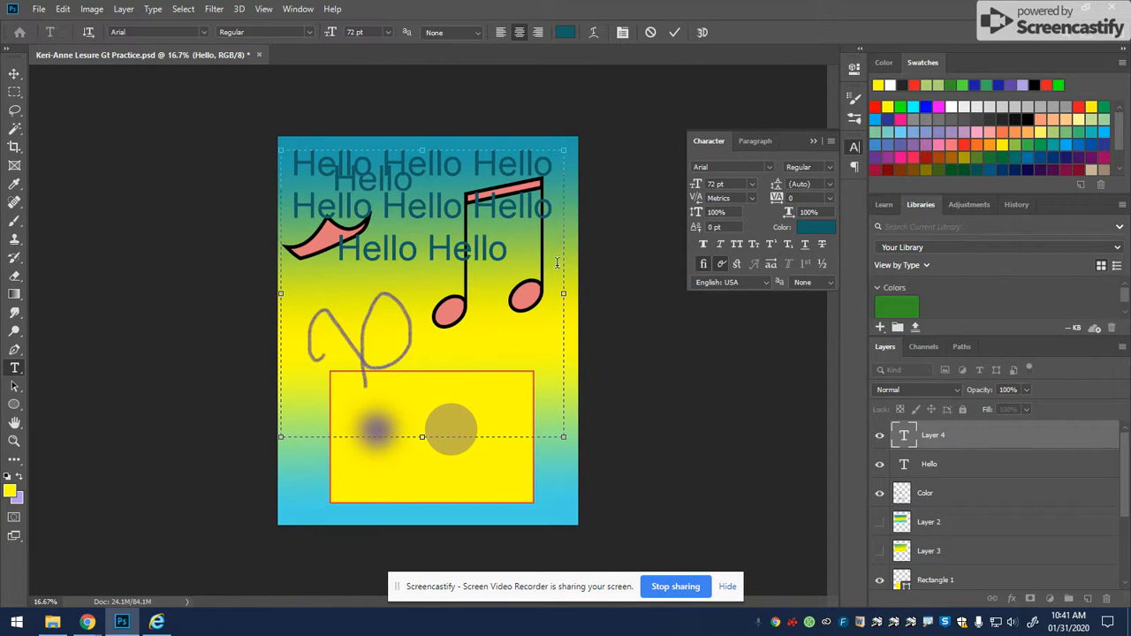
- Paste the copied "Hello" repeatedly until the enlarged text box is full
key(ctrl+v)
key(ctrl+v)
key(ctrl+v)
key(ctrl+v)
key(ctrl+v)
key(ctrl+v)
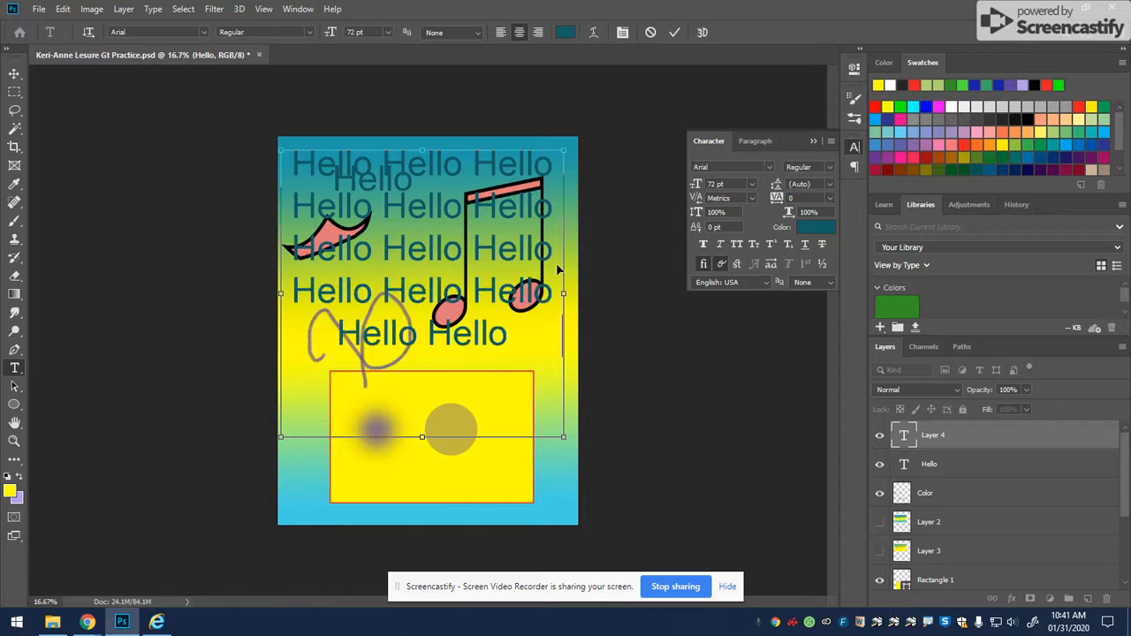
key(ctrl+v)
key(ctrl+v)
key(ctrl+v)
key(ctrl+v)
key(ctrl+v)
key(ctrl+v)
key(ctrl+v)
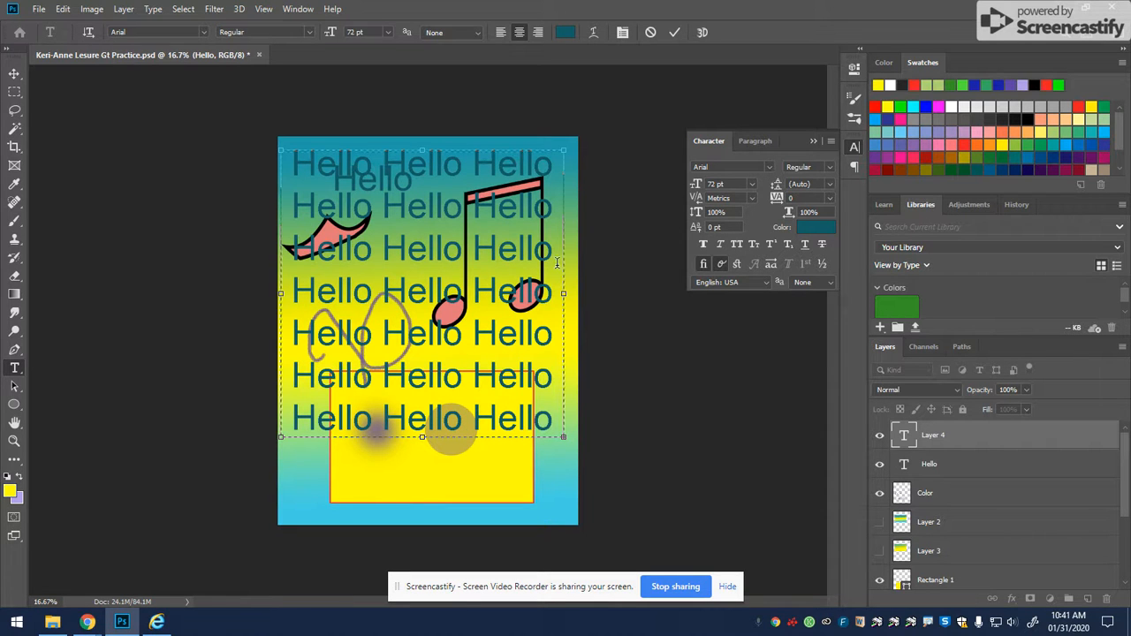
- Extend the text box down to the poster's bottom edge, about 10.6 in high, and fill it with more pasted copies of "Hello"
drag(424, 437, 428, 524)
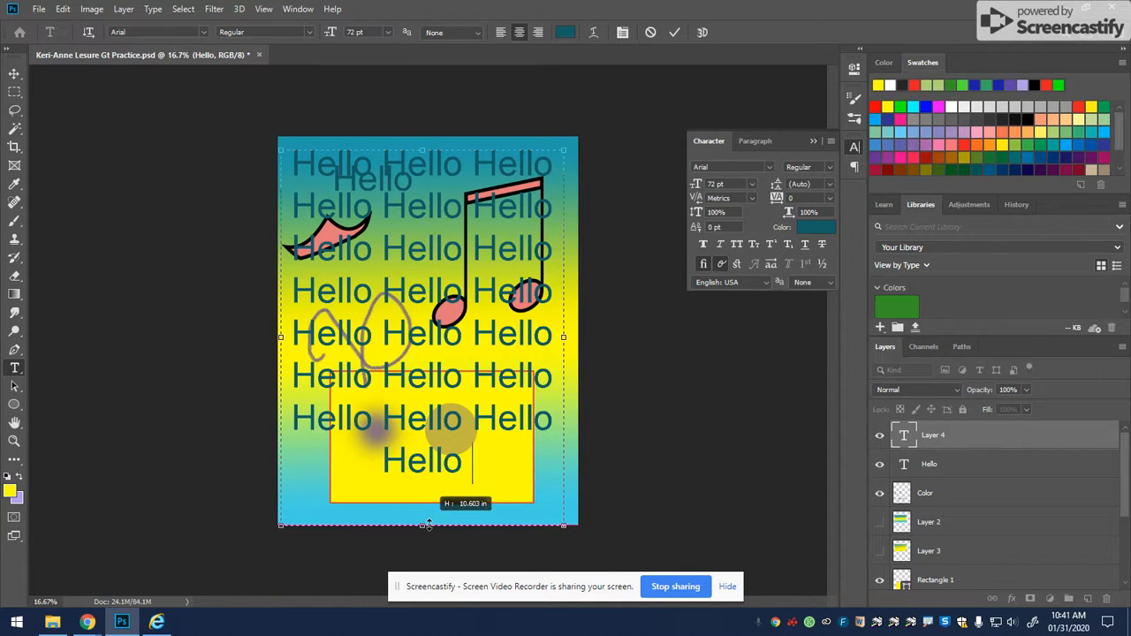
key(ctrl+v)
key(ctrl+v)
key(ctrl+v)
key(ctrl+v)
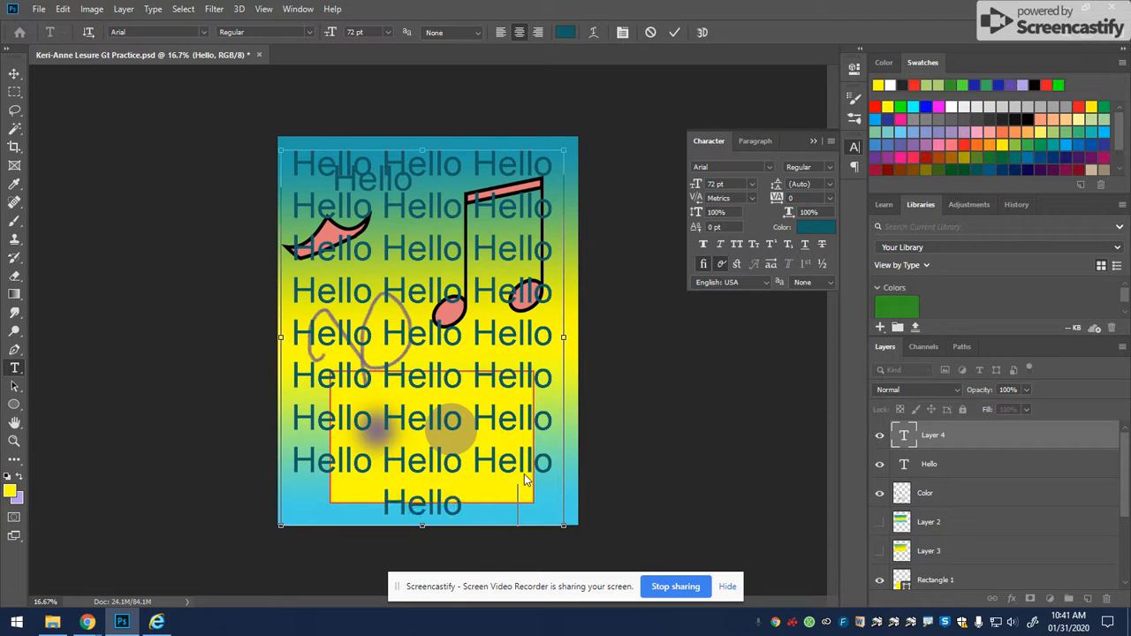
key(ctrl+v)
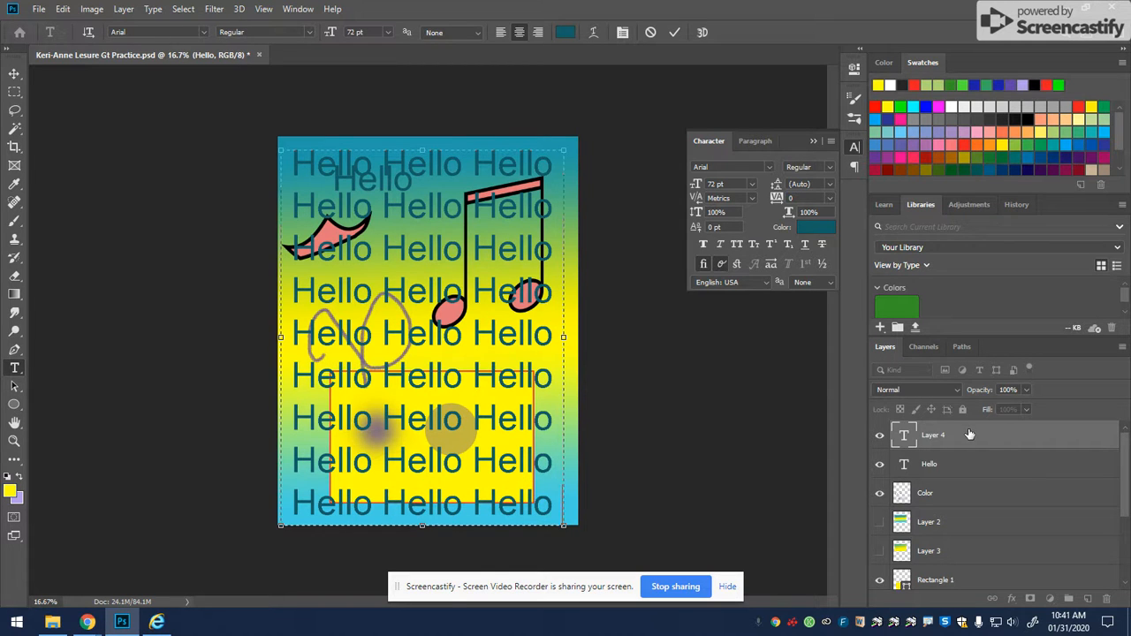
- Move the repeated "Hello" paragraph layer down the layer stack, between Layer 3 and Rectangle 1
drag(969, 450, 987, 559)
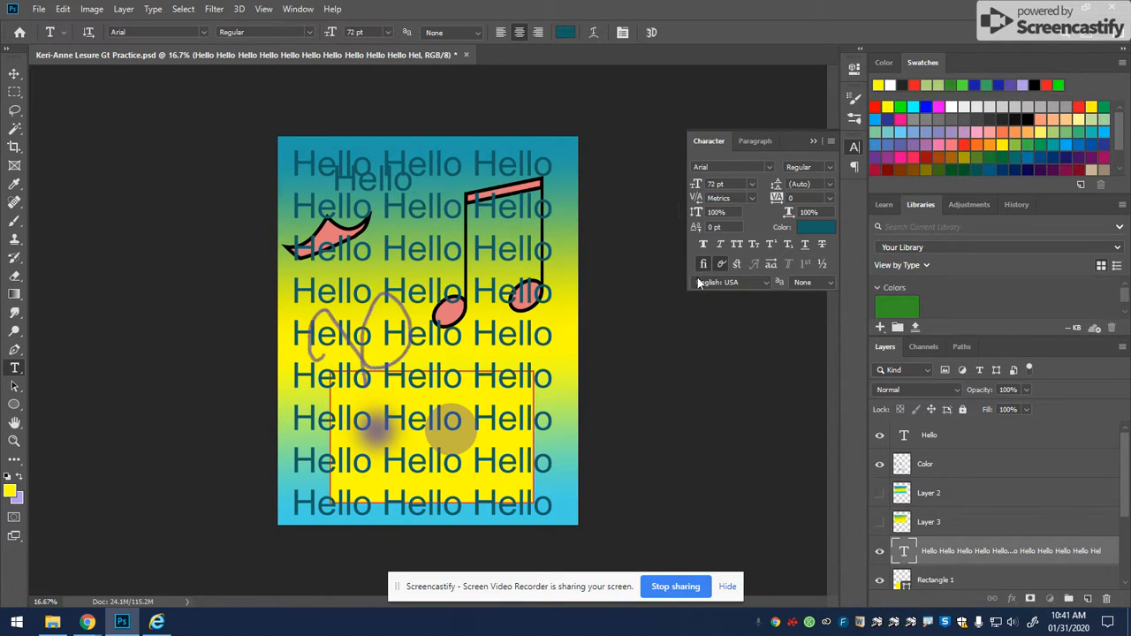
- Recolor all of the repeated "Hello" paragraph text to light teal, hex 4cadb8
click(295, 164)
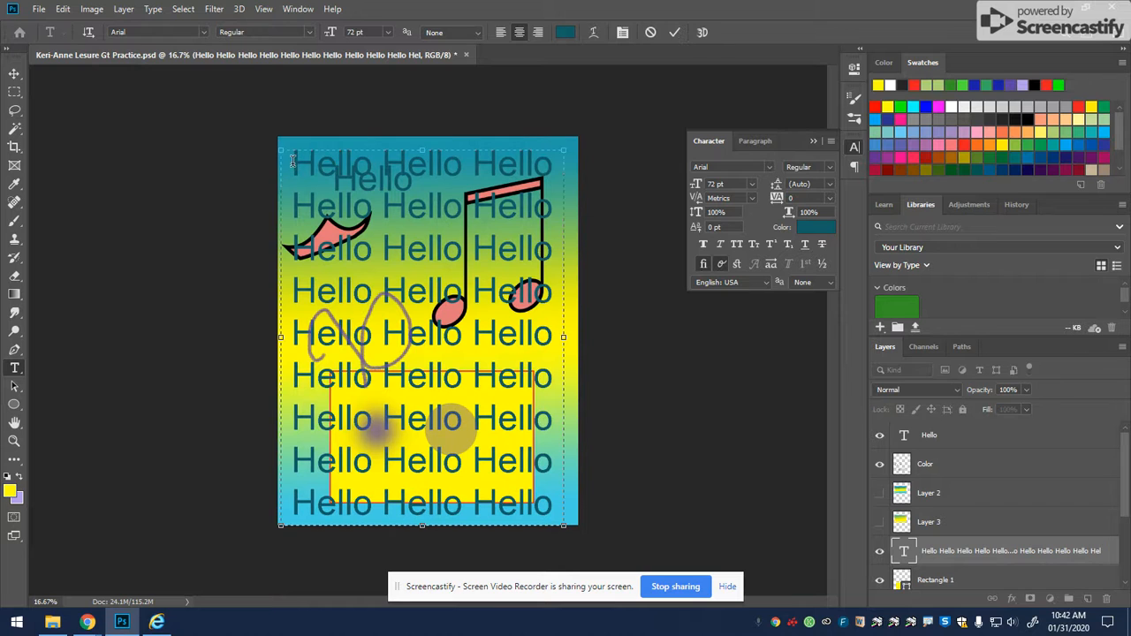
double_click(321, 164)
key(ctrl+a)
click(565, 32)
click(685, 174)
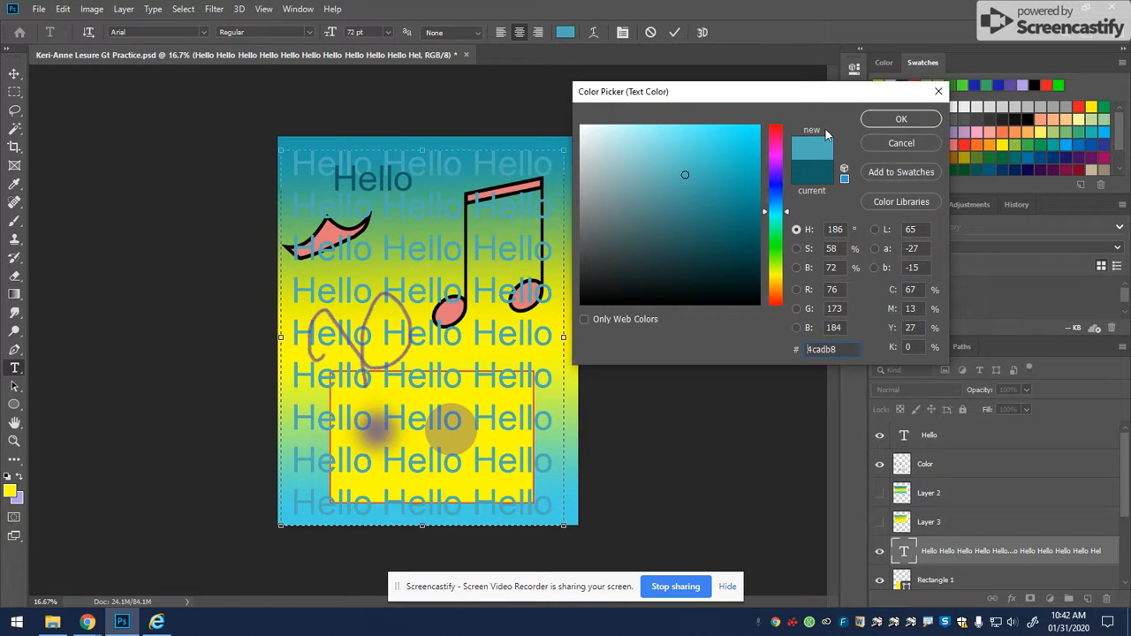
click(879, 120)
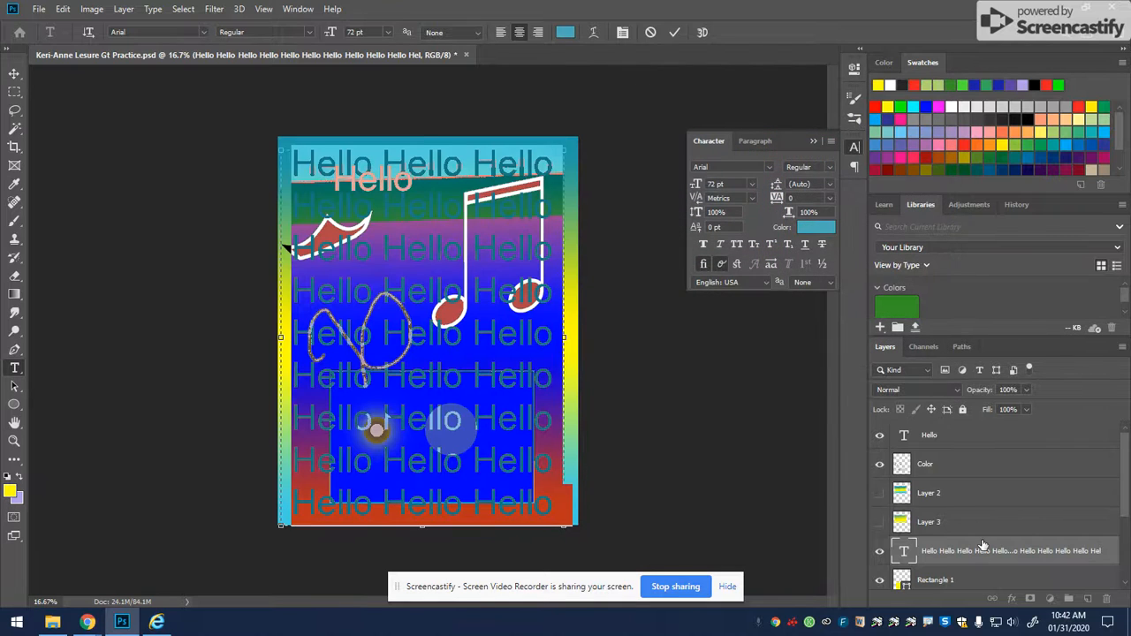
- Move the repeated "Hello" paragraph layer down the layer stack, between Polygon 1 and Layer 1, and switch to the Move tool
scroll(1114, 484, down, 3)
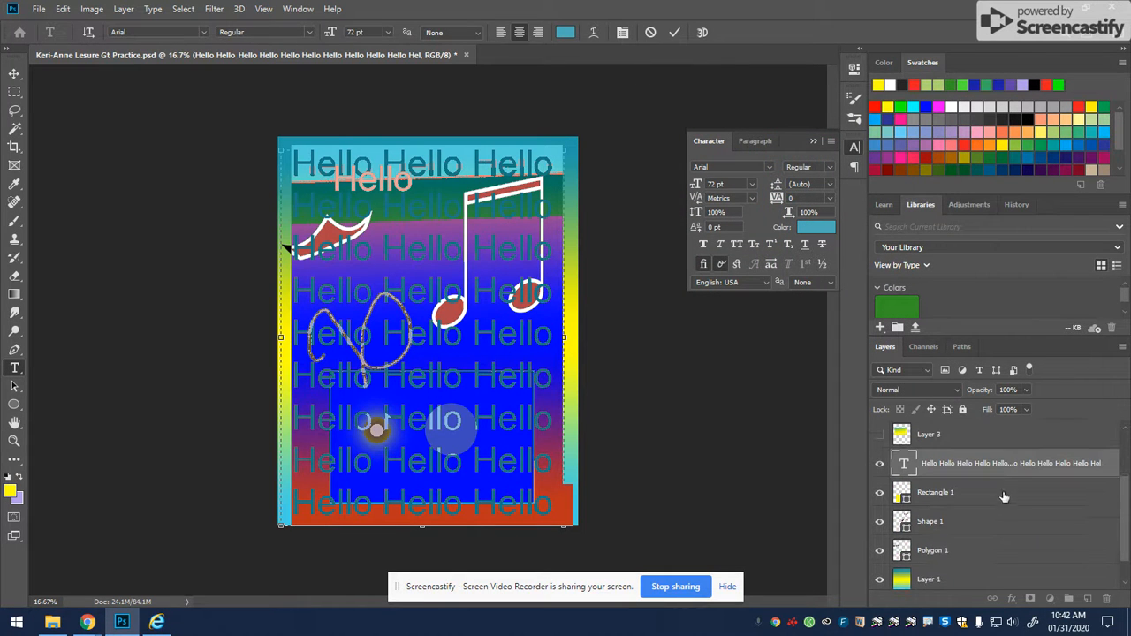
drag(1008, 472, 1008, 565)
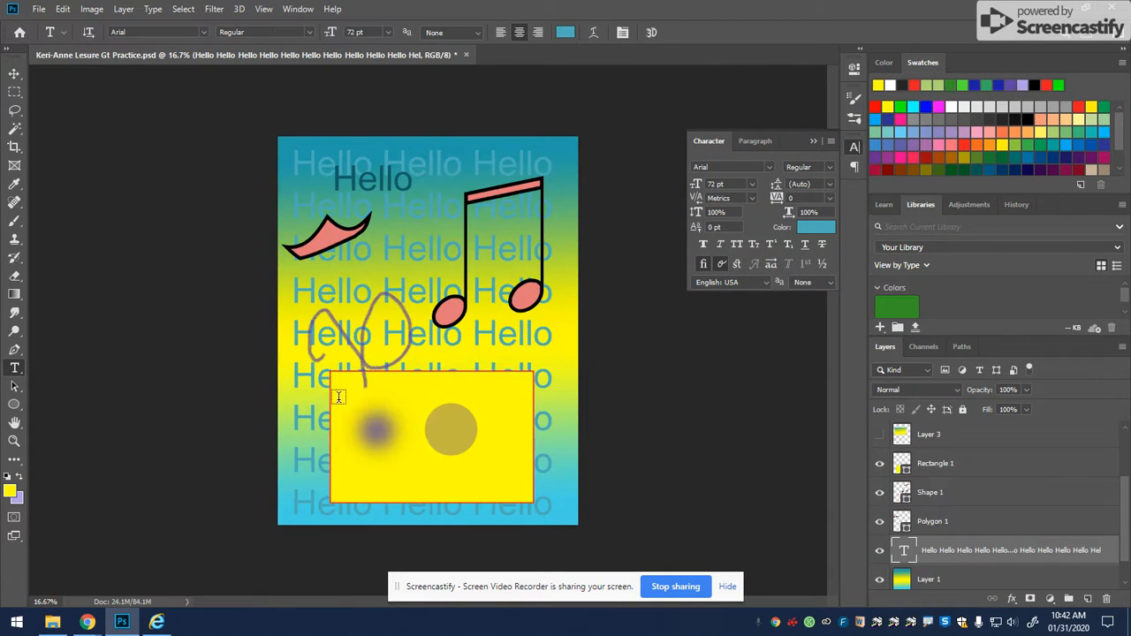
click(14, 73)
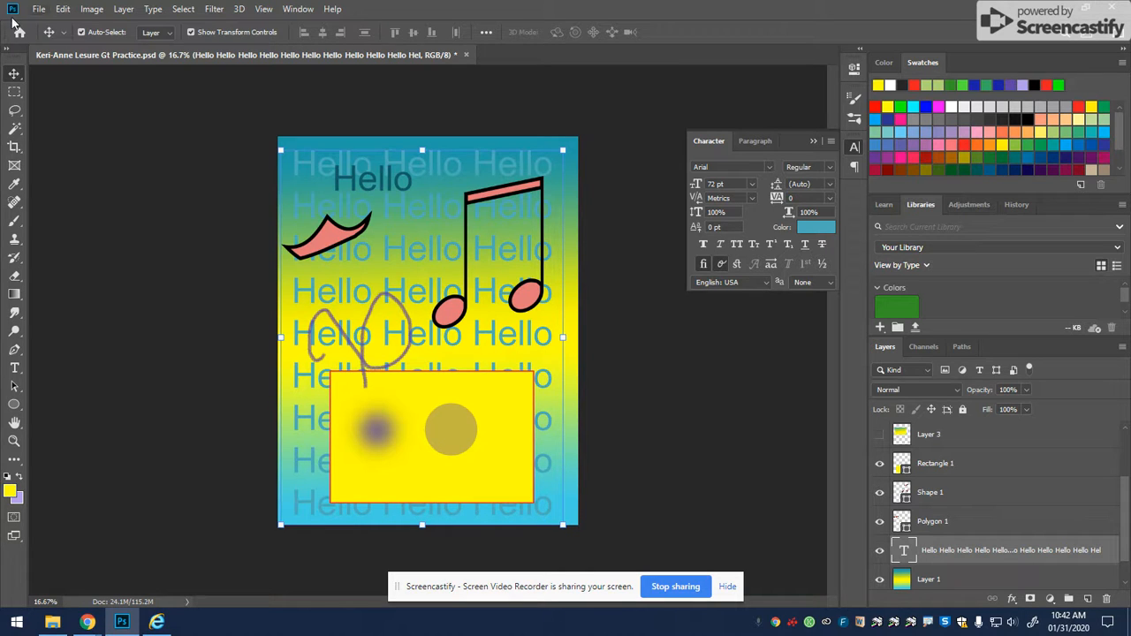
- Start a new document with the Letter print preset, 8.5 x 11 in at 300 ppi
click(39, 9)
click(81, 25)
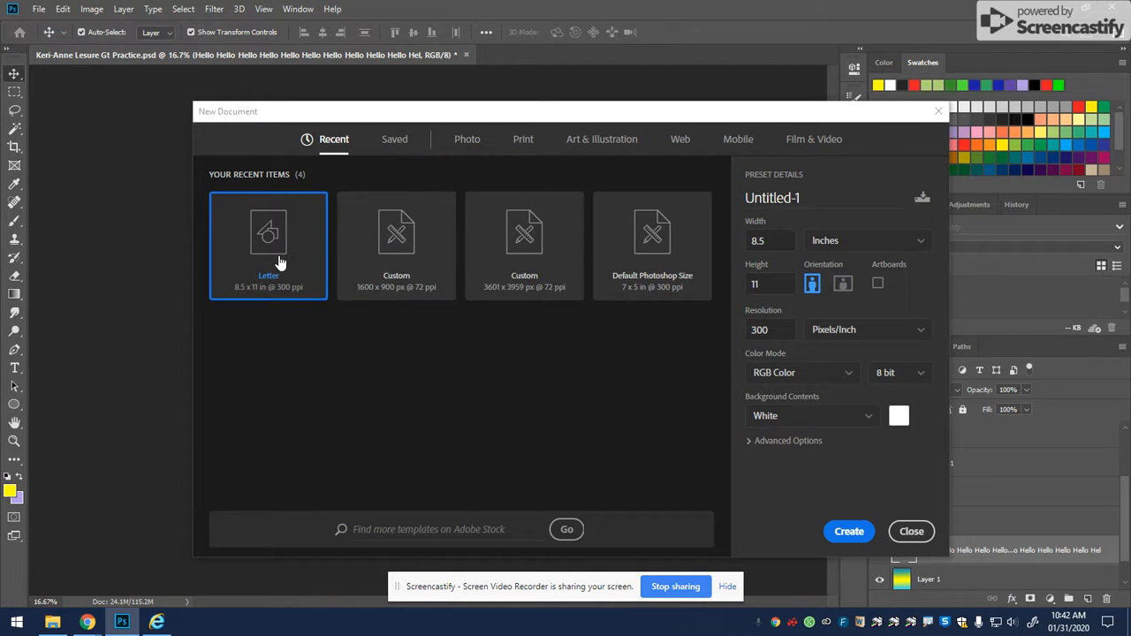
click(528, 142)
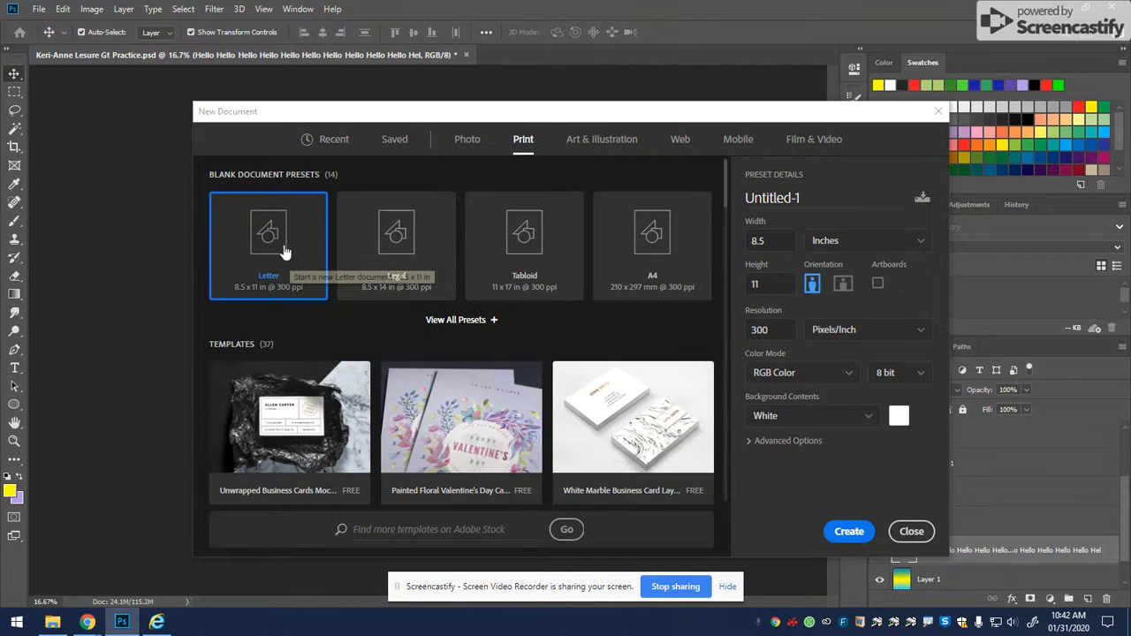
- Name the new document with the author's full name followed by "Gt Practice 2"
click(813, 194)
text(Keri-Anne LEsure)
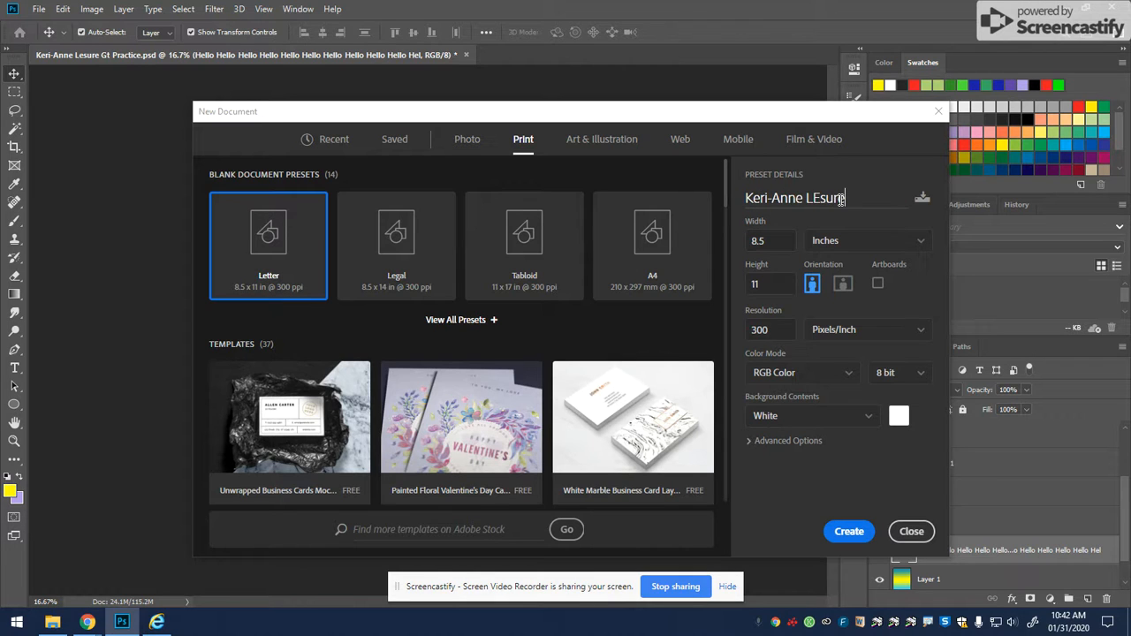
text( Gt Prqactice 2)
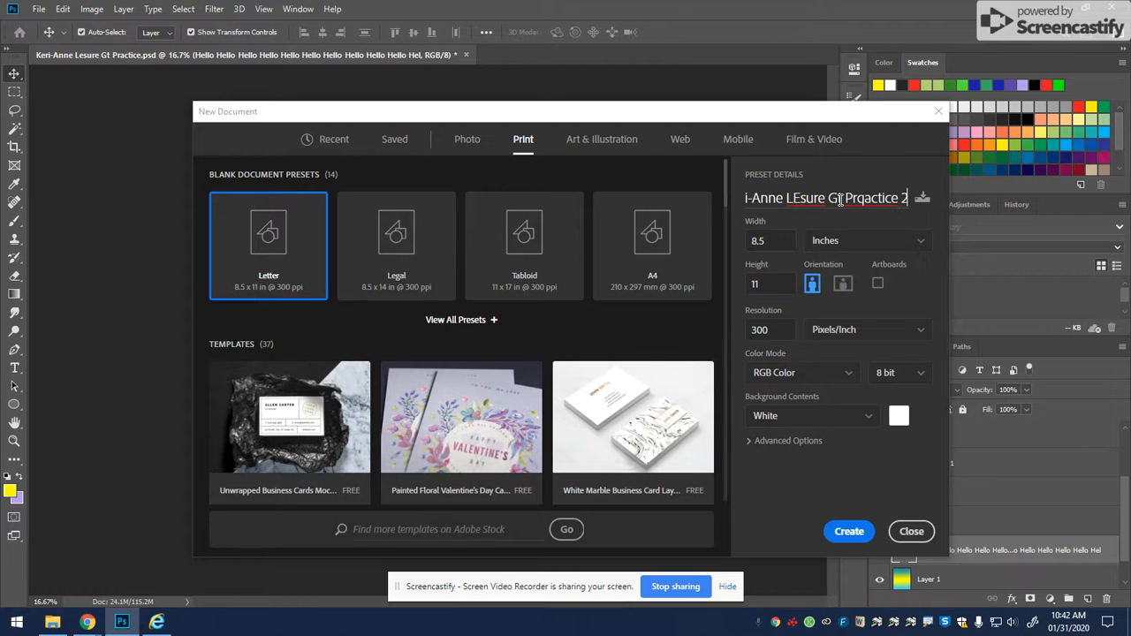
triple_click(866, 198)
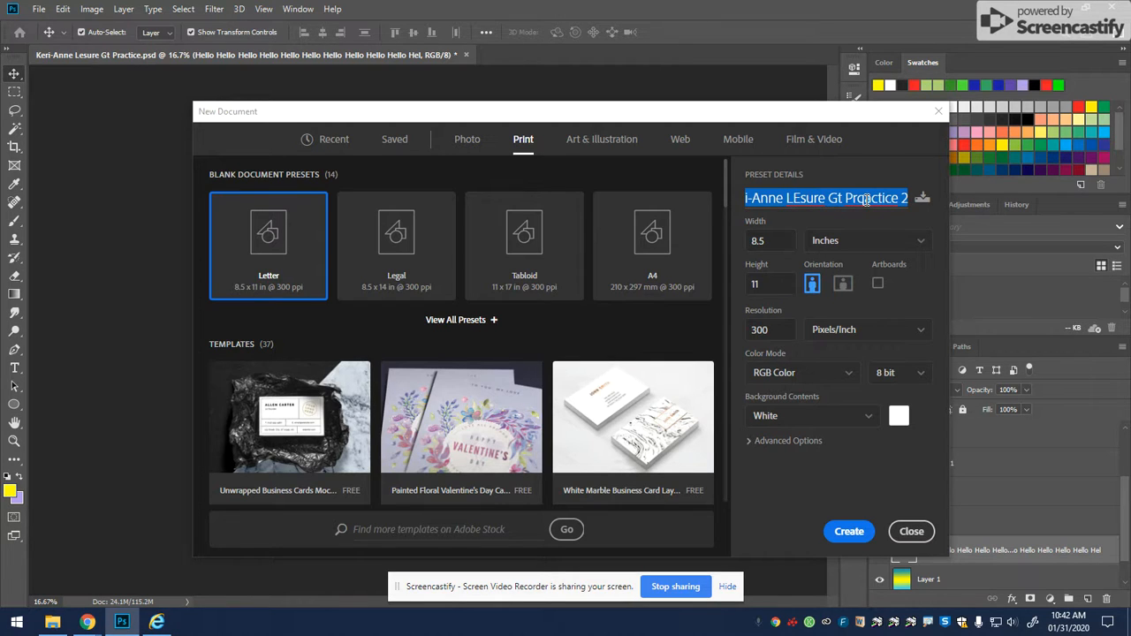
click(866, 198)
key(Delete)
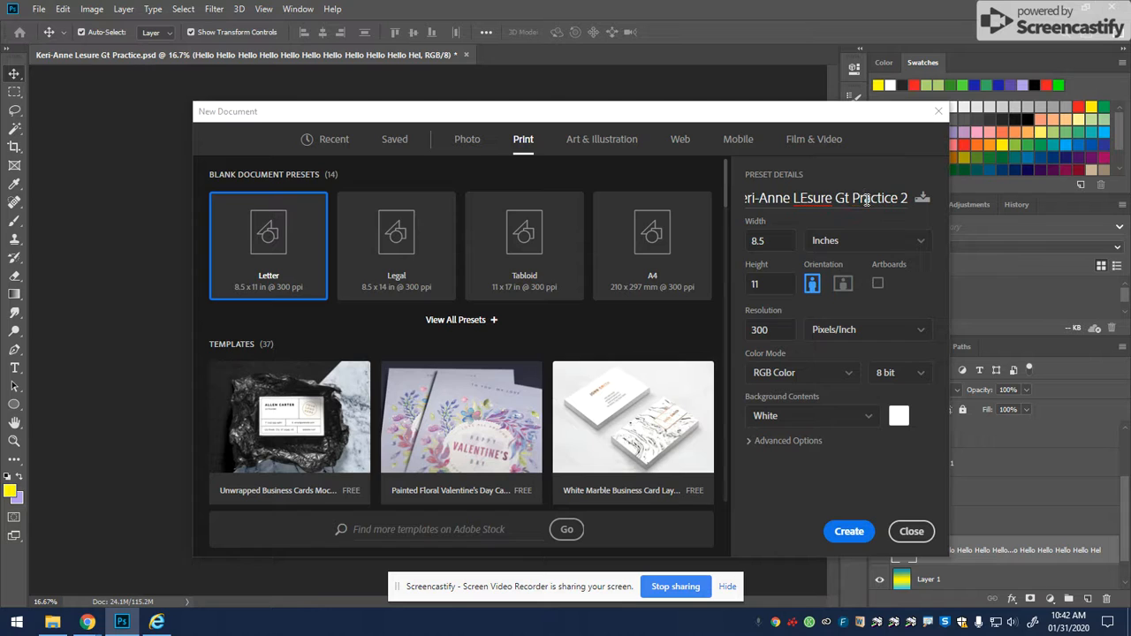
triple_click(809, 197)
key(BackSpace)
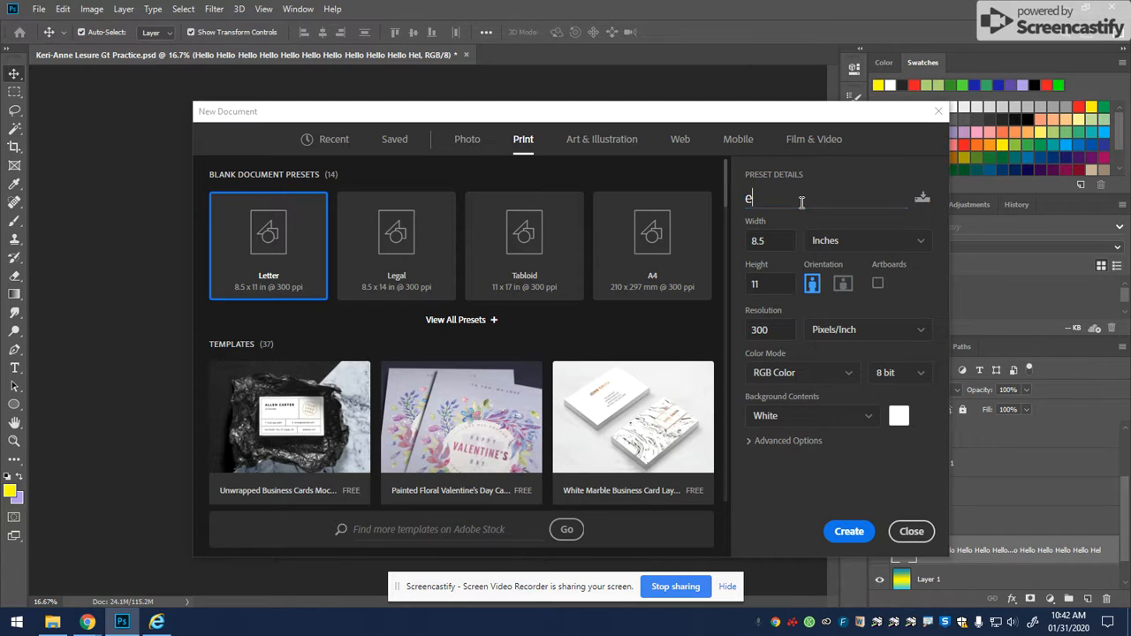
key(ctrl+z)
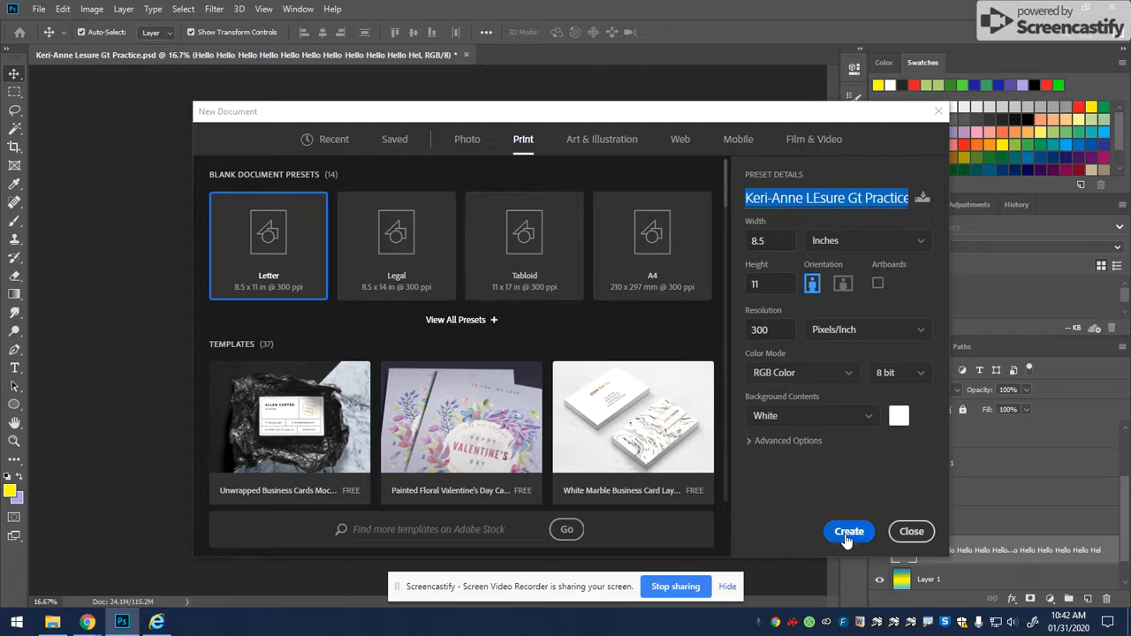
- Create the named Letter-size document with a white background
click(847, 533)
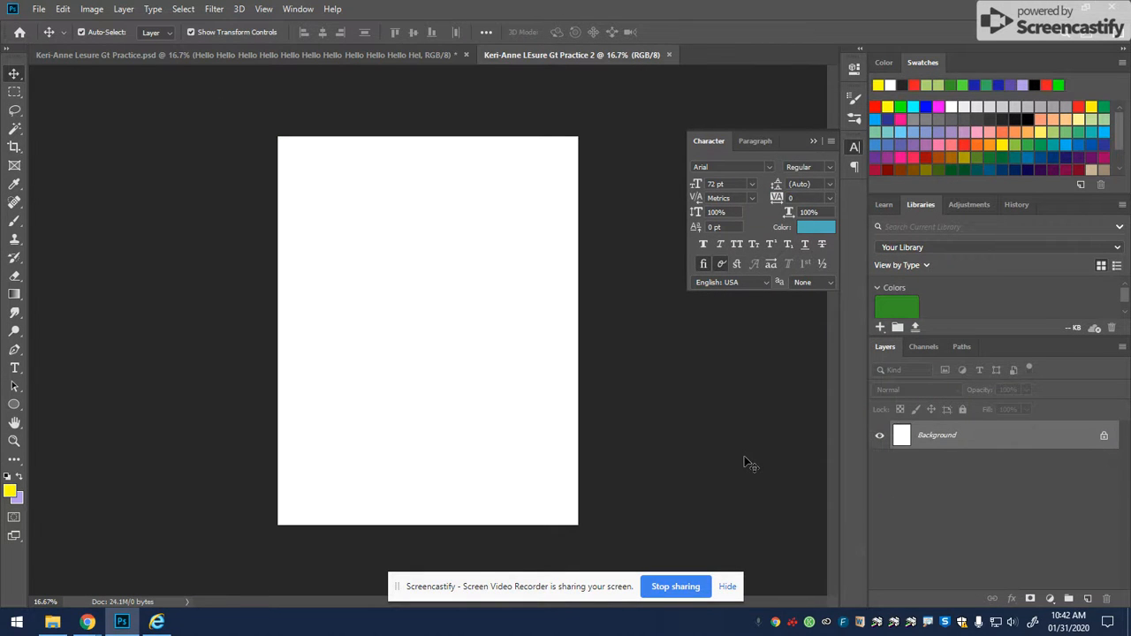